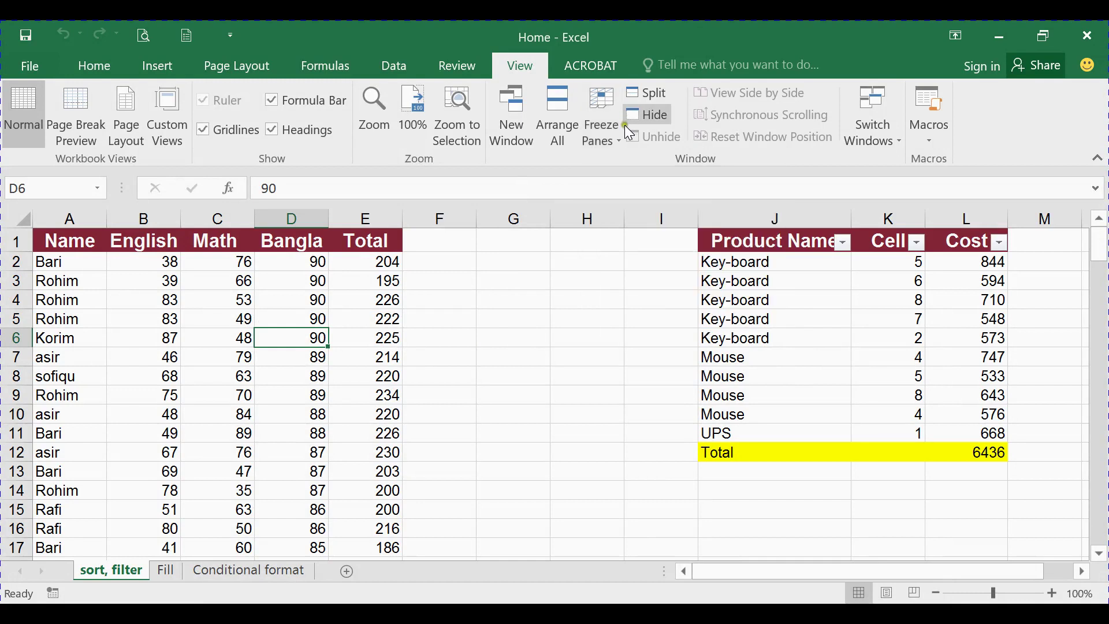
Freeze the marks sheet's top row (Name, English, Math, Bangla, Total) in place.
left_click(281, 360)
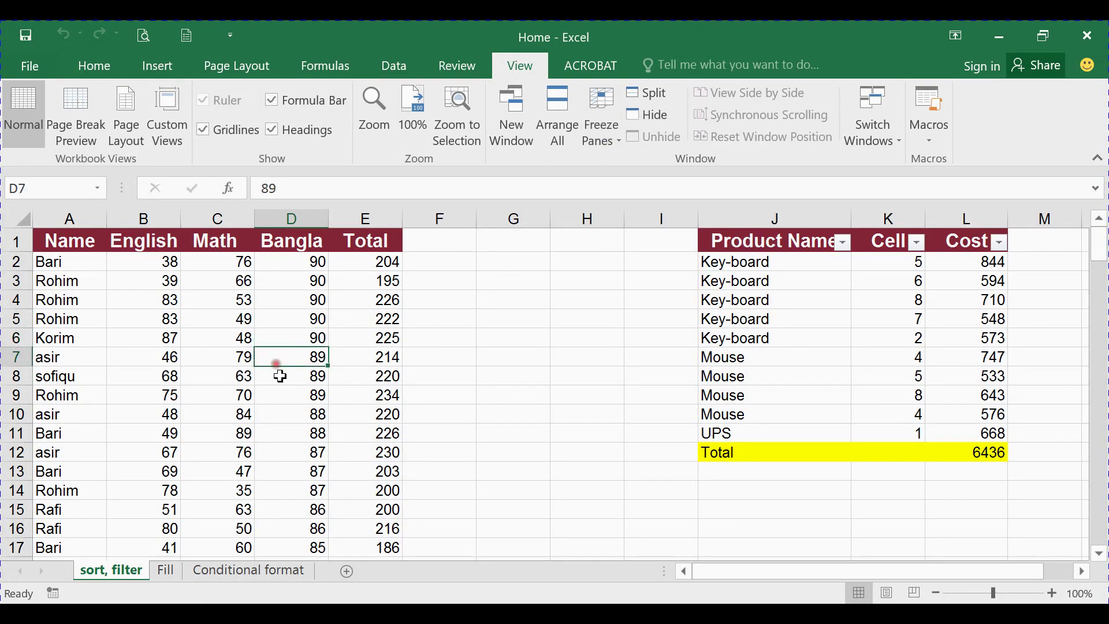
left_click(293, 382)
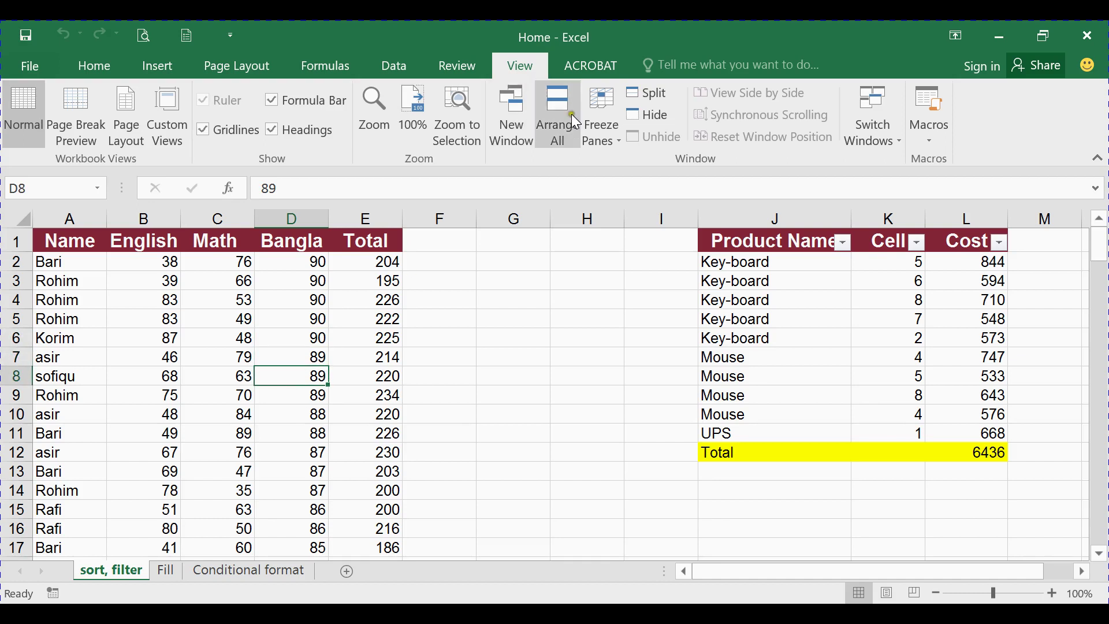
left_click(615, 141)
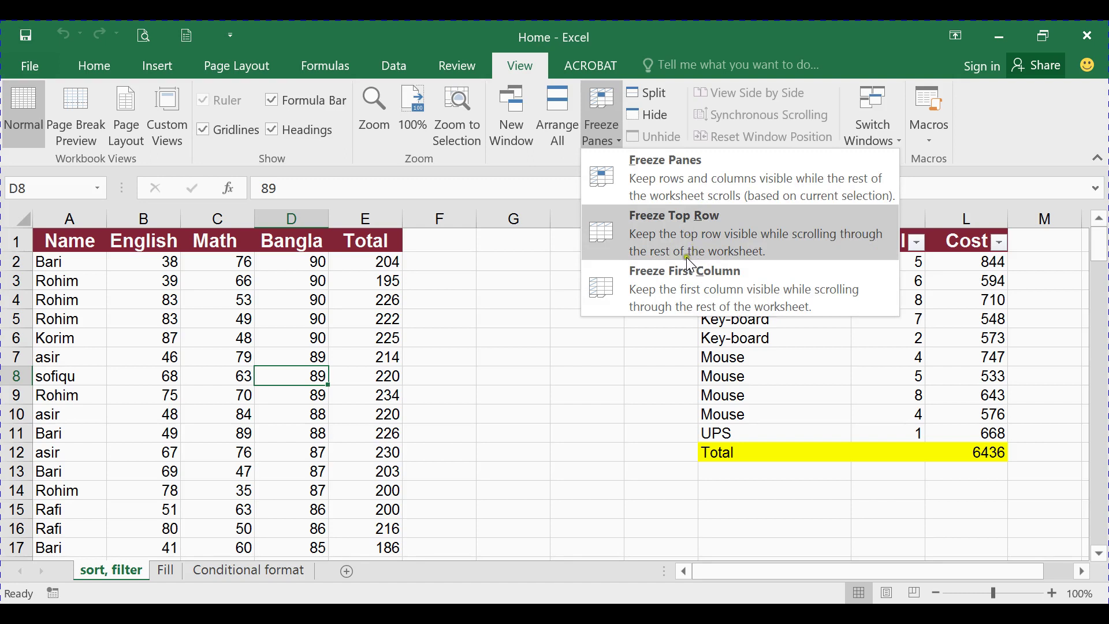
left_click(670, 229)
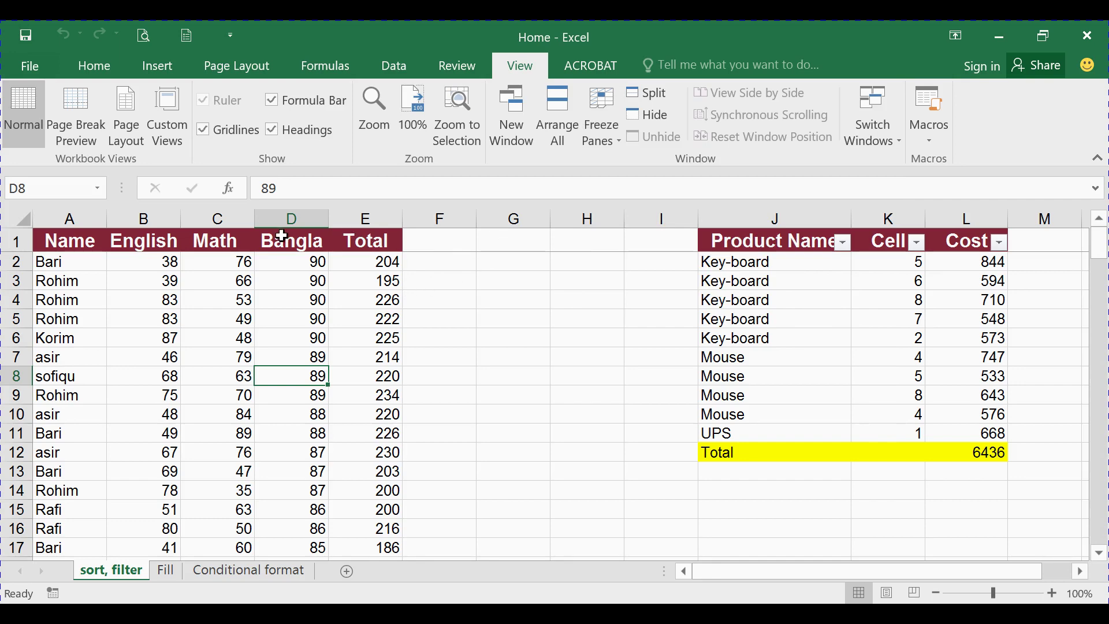
scroll(439, 289, "down", 11)
scroll(428, 302, "down", 11)
scroll(425, 304, "down", 6)
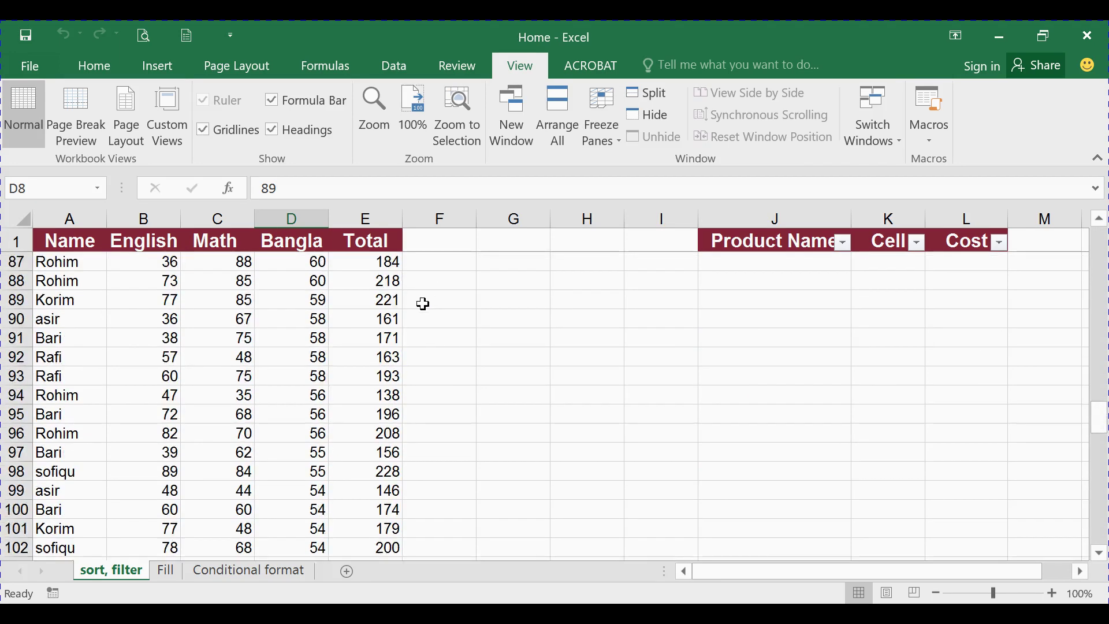
scroll(424, 304, "down", 17)
scroll(411, 322, "up", 11)
scroll(411, 322, "up", 20)
scroll(411, 323, "up", 8)
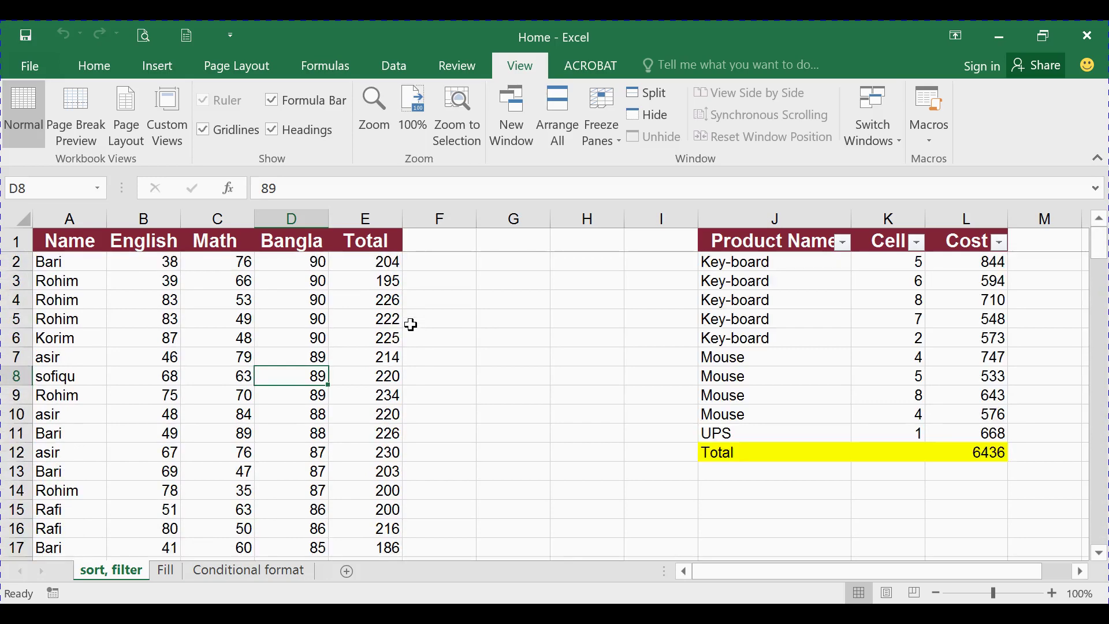
scroll(412, 325, "down", 20)
scroll(414, 318, "up", 20)
scroll(405, 324, "down", 20)
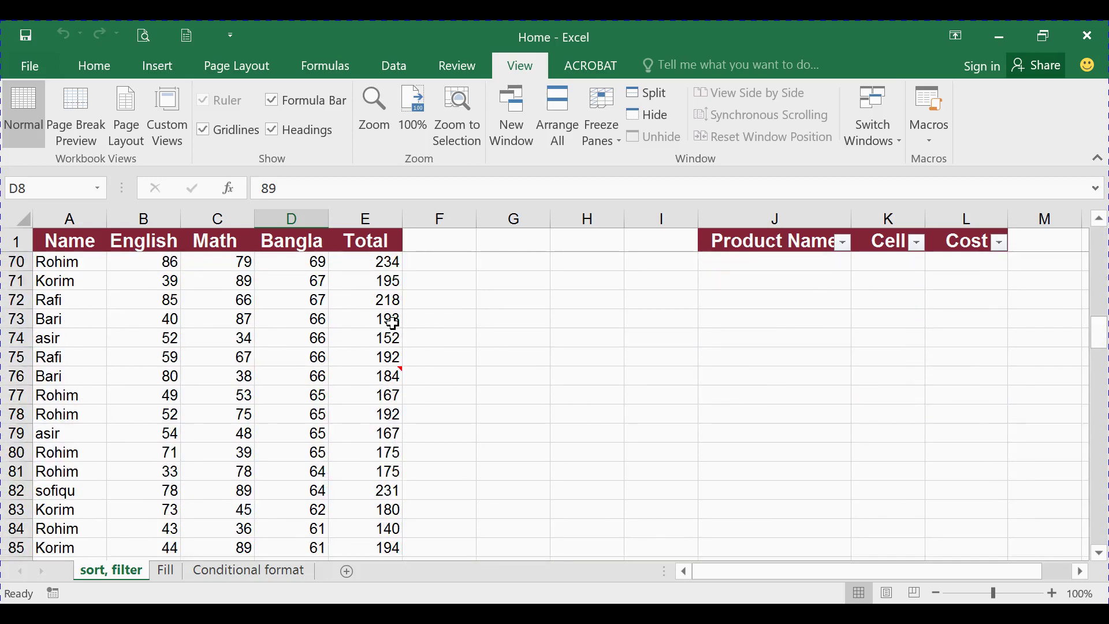
scroll(387, 327, "up", 14)
scroll(379, 326, "up", 9)
scroll(379, 326, "down", 11)
scroll(379, 326, "down", 15)
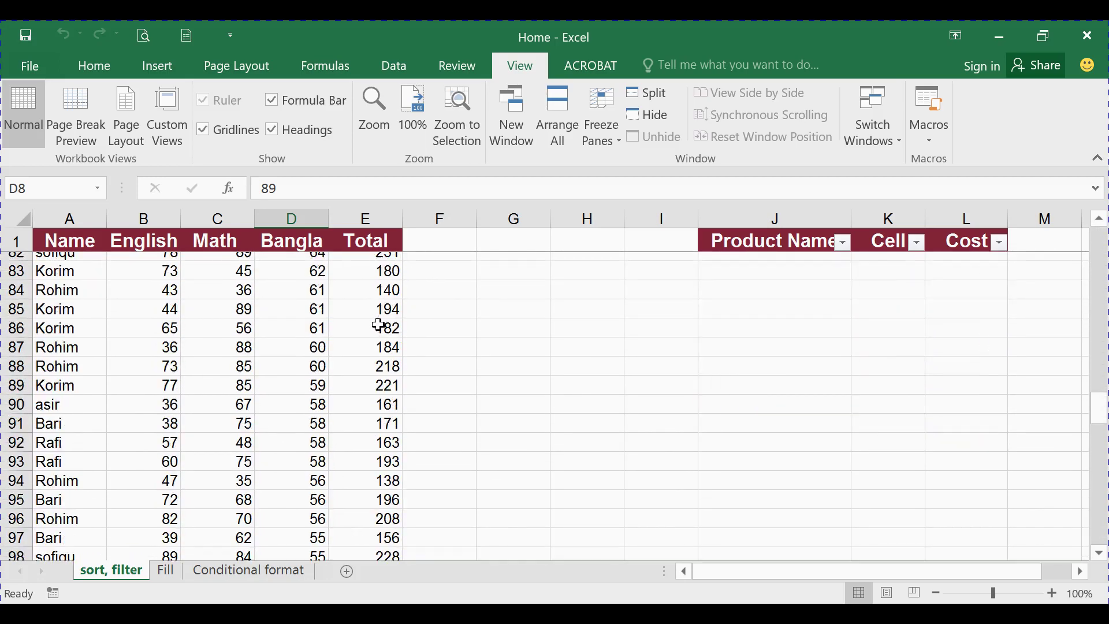
scroll(379, 326, "down", 20)
scroll(379, 325, "down", 7)
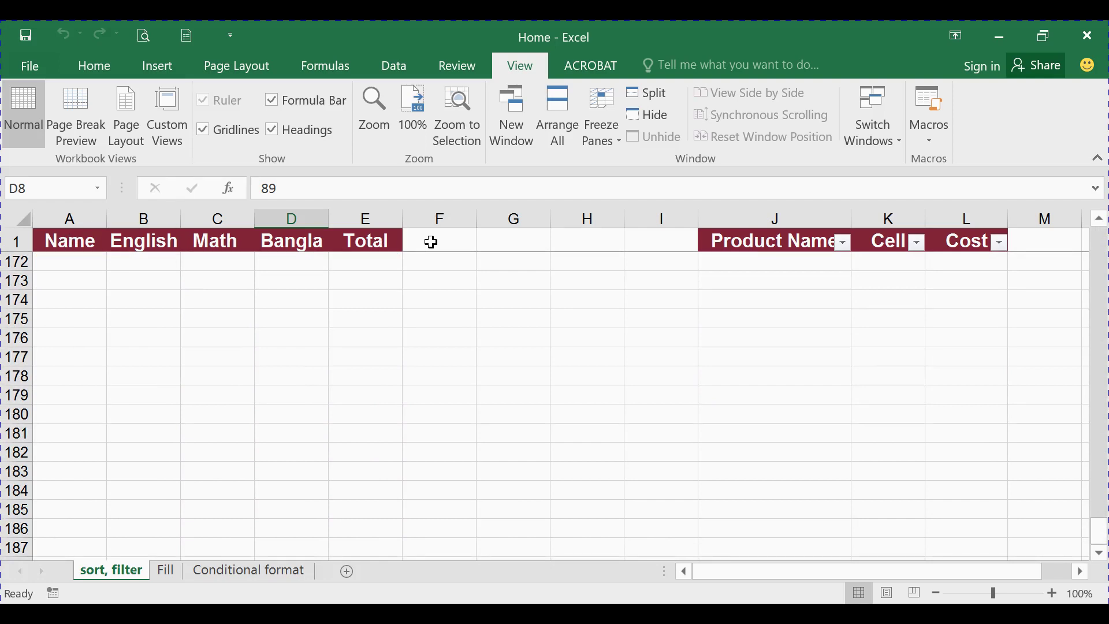
scroll(441, 283, "down", 11)
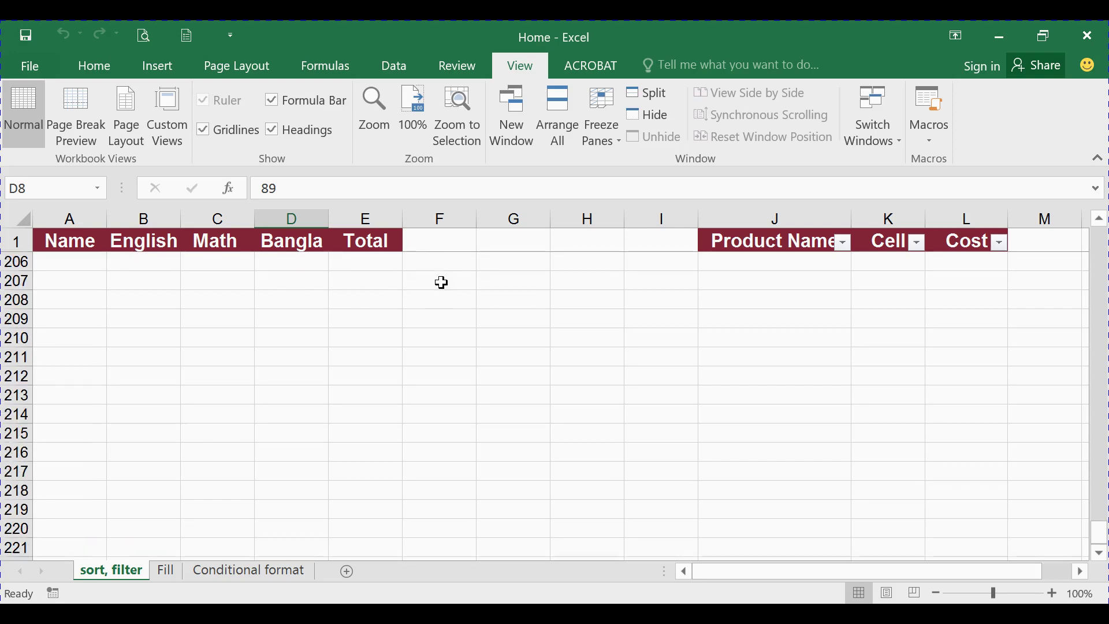
scroll(384, 292, "down", 6)
scroll(383, 295, "up", 20)
scroll(383, 294, "up", 20)
scroll(384, 292, "up", 12)
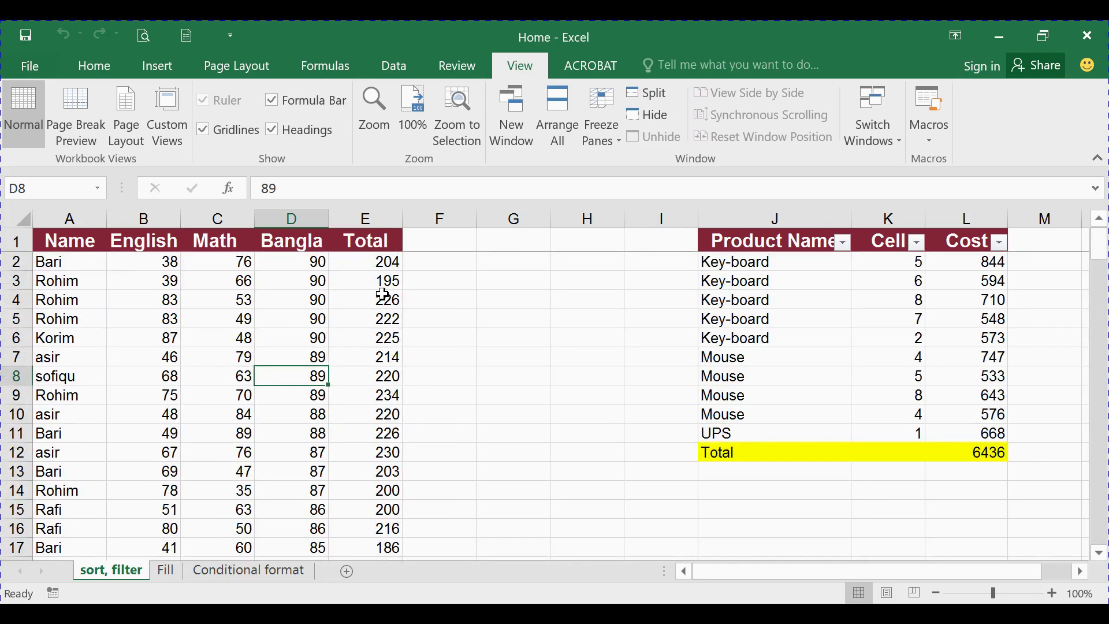
scroll(329, 346, "down", 4)
scroll(329, 344, "down", 13)
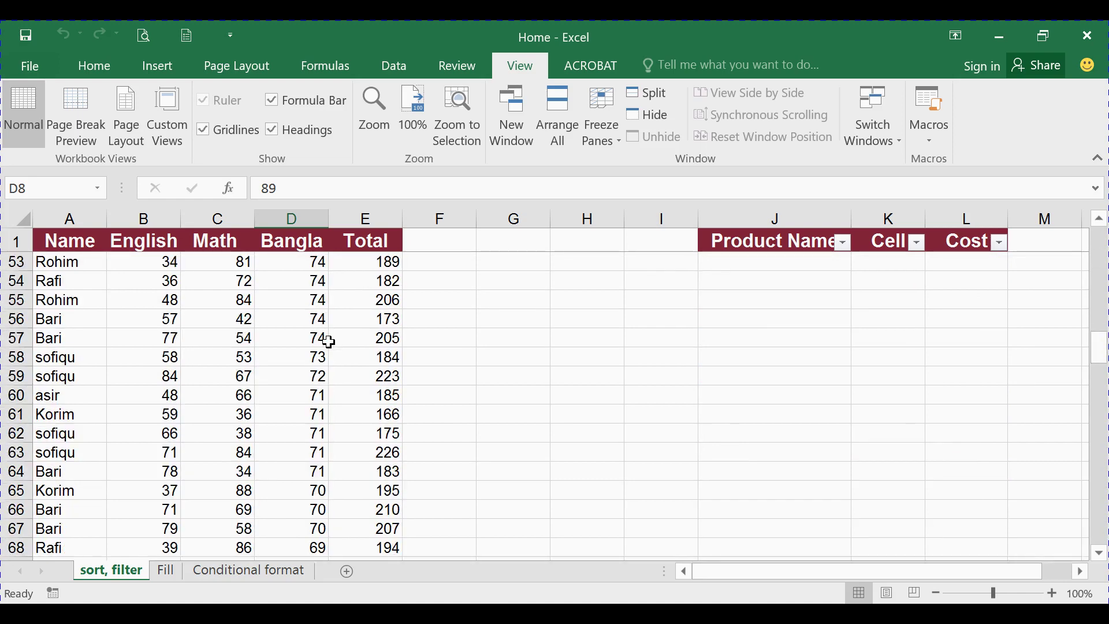
scroll(329, 343, "down", 17)
scroll(329, 342, "down", 17)
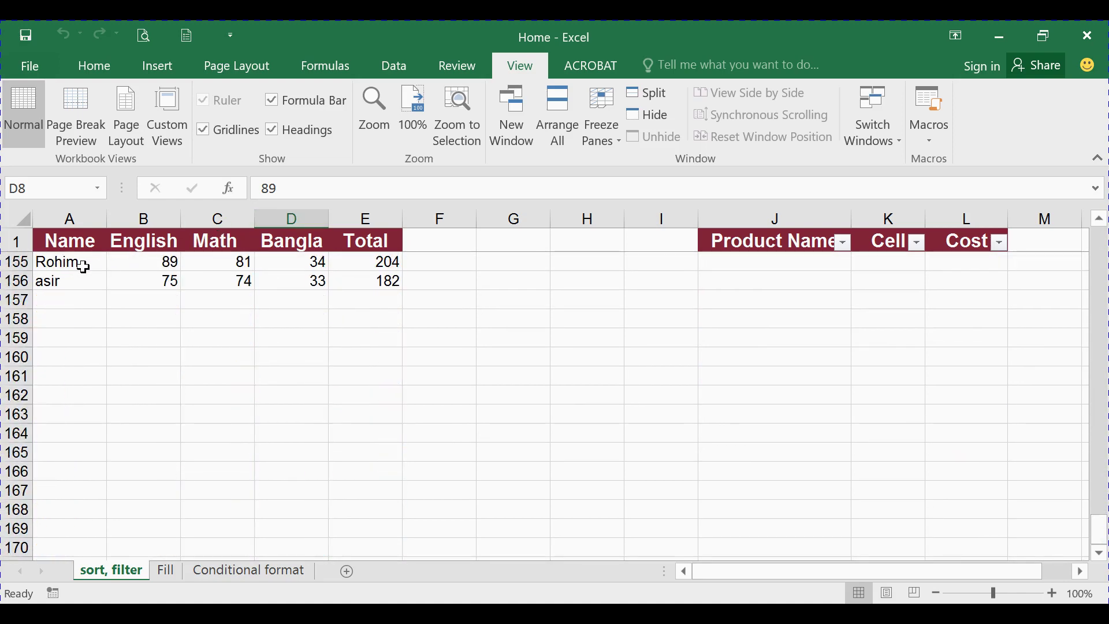
scroll(171, 283, "up", 3)
scroll(211, 290, "up", 20)
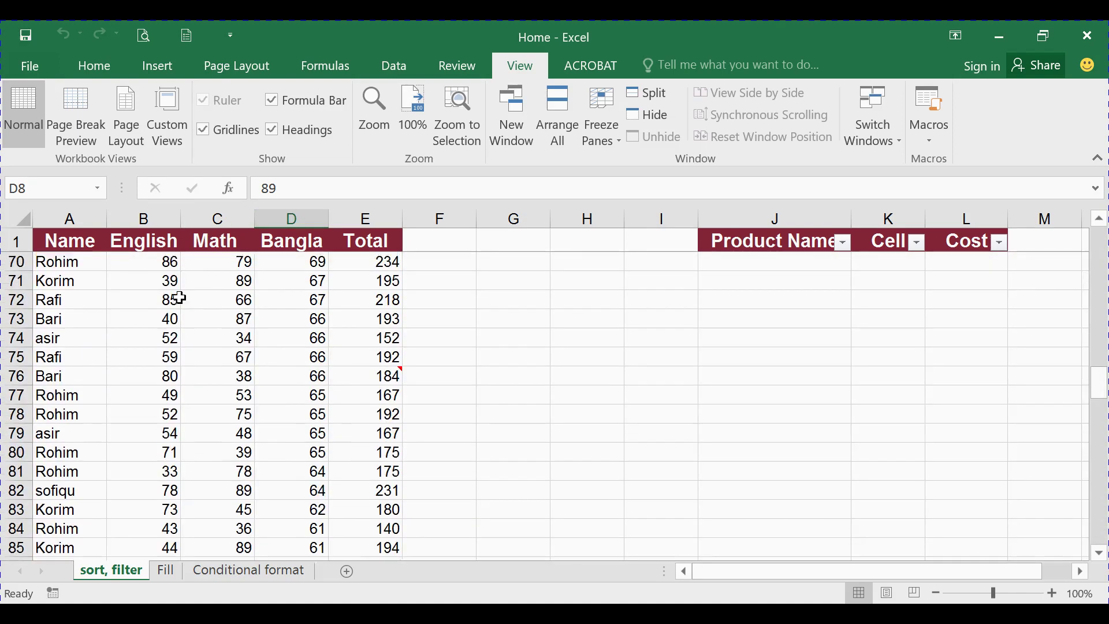
scroll(191, 294, "up", 20)
scroll(180, 297, "up", 1)
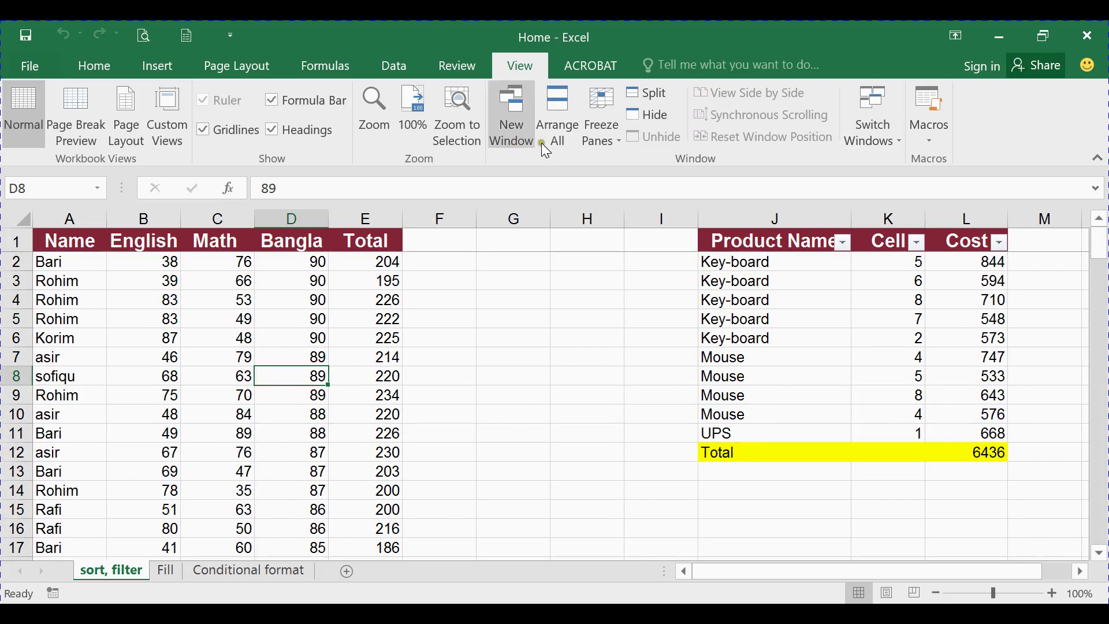
Unfreeze the header row, then scroll down and back up to confirm it scrolls away.
left_click(597, 138)
left_click(664, 161)
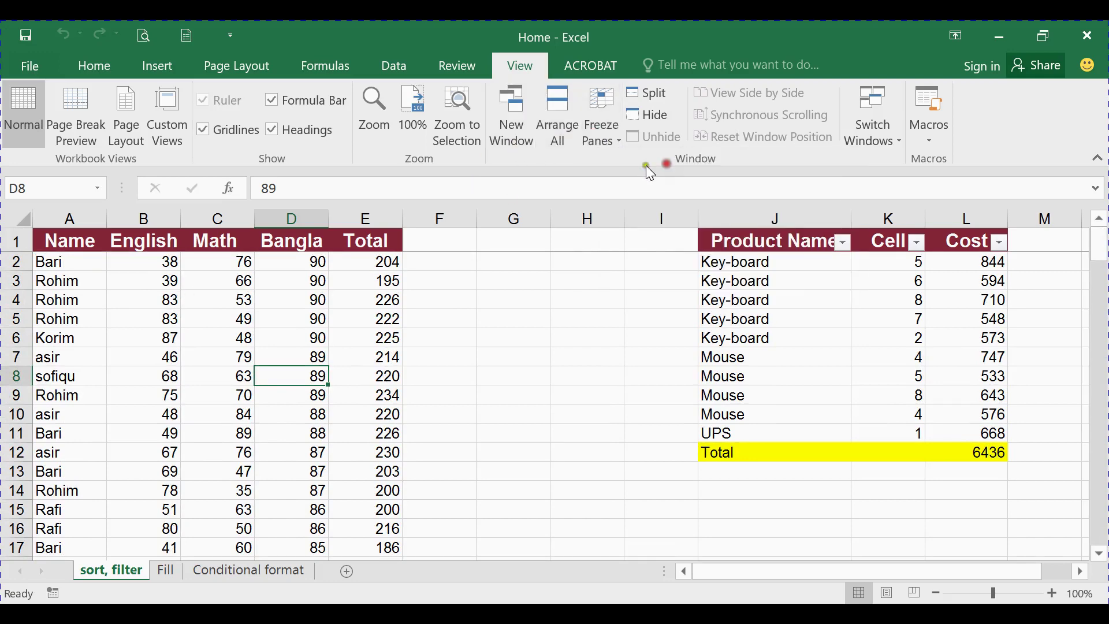
scroll(324, 289, "down", 16)
scroll(317, 297, "down", 6)
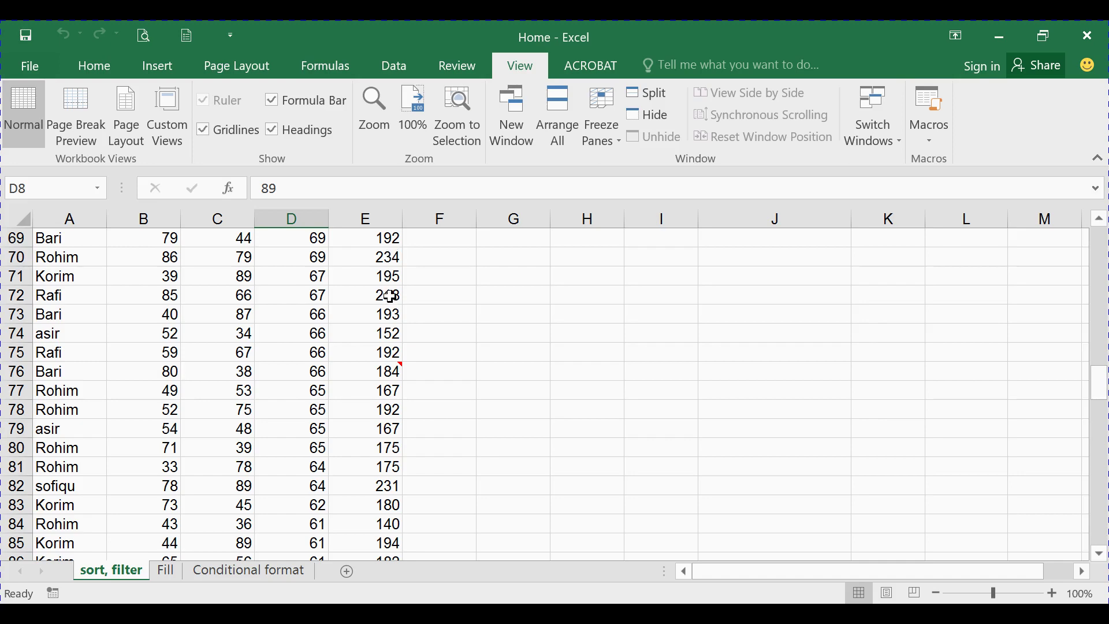
scroll(390, 296, "up", 20)
scroll(389, 290, "up", 3)
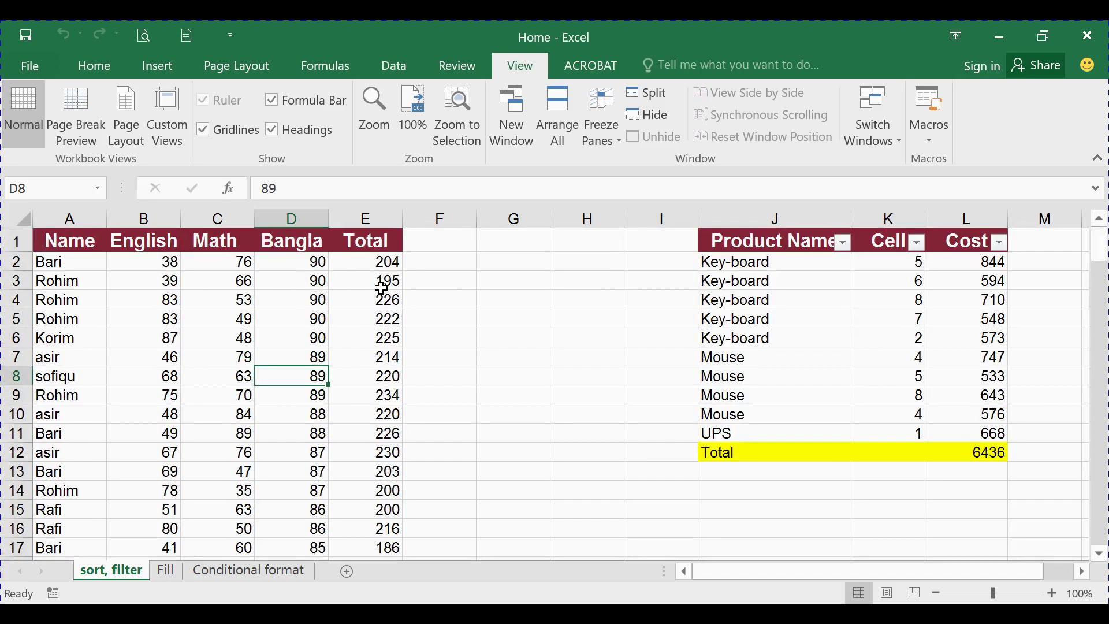
Refreeze the top row and scroll past row 120 and back to check it stays visible.
left_click(601, 124)
left_click(663, 214)
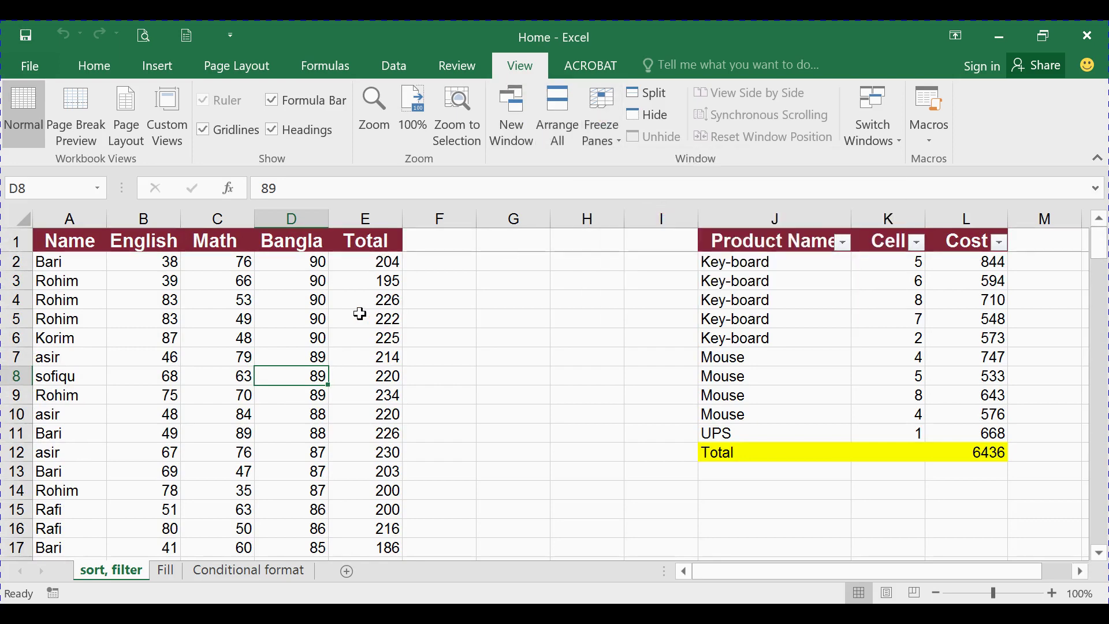
scroll(368, 302, "down", 15)
scroll(368, 302, "down", 20)
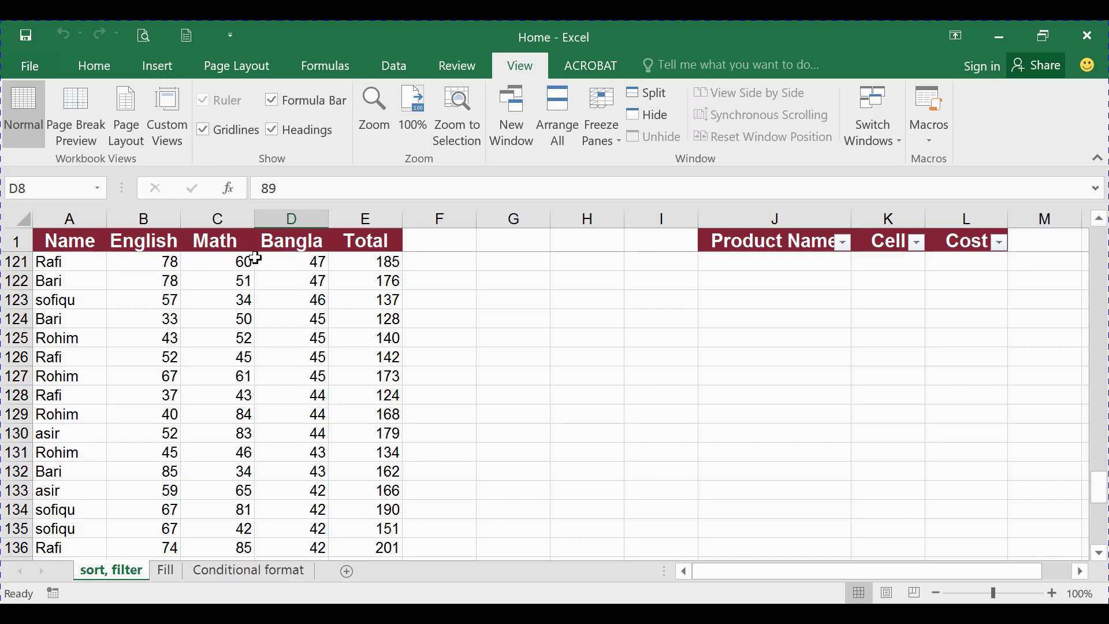
scroll(235, 353, "up", 3)
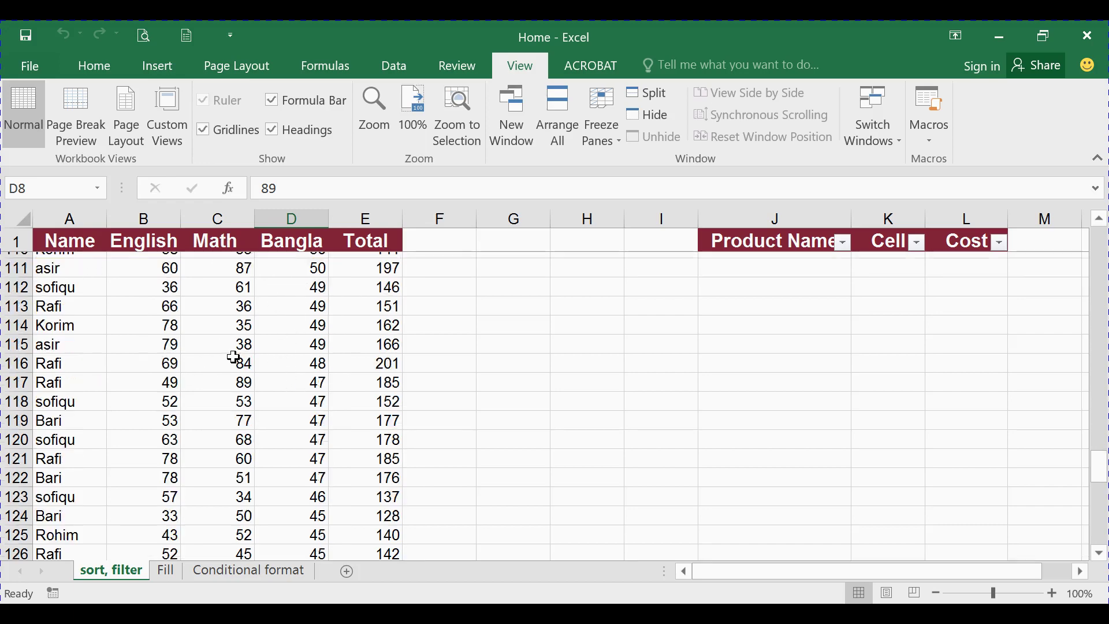
scroll(271, 312, "up", 20)
scroll(292, 297, "up", 9)
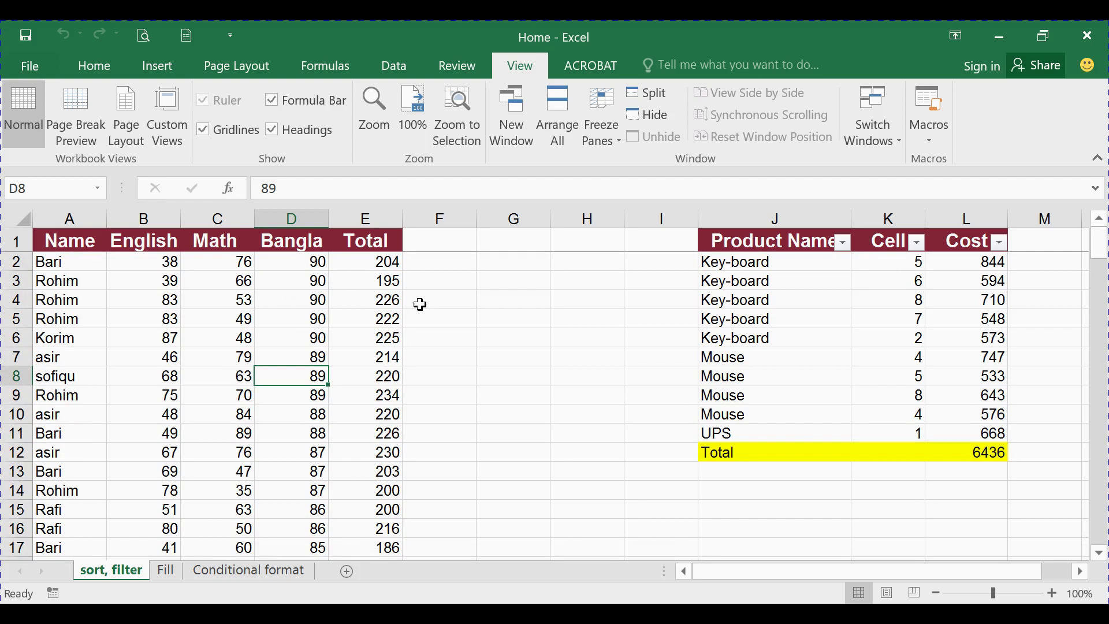
left_click(596, 143)
left_click(94, 300)
left_click(165, 300)
scroll(278, 317, "down", 16)
scroll(278, 316, "up", 16)
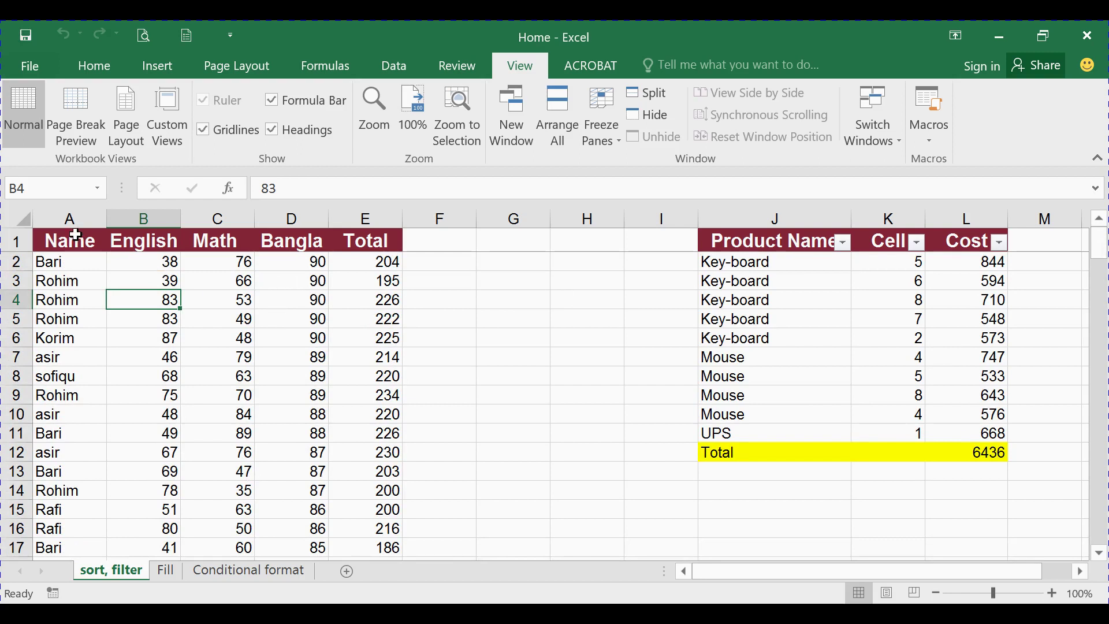
Freeze the Name column, scroll right to column AD to test it, then unfreeze it.
left_click(613, 132)
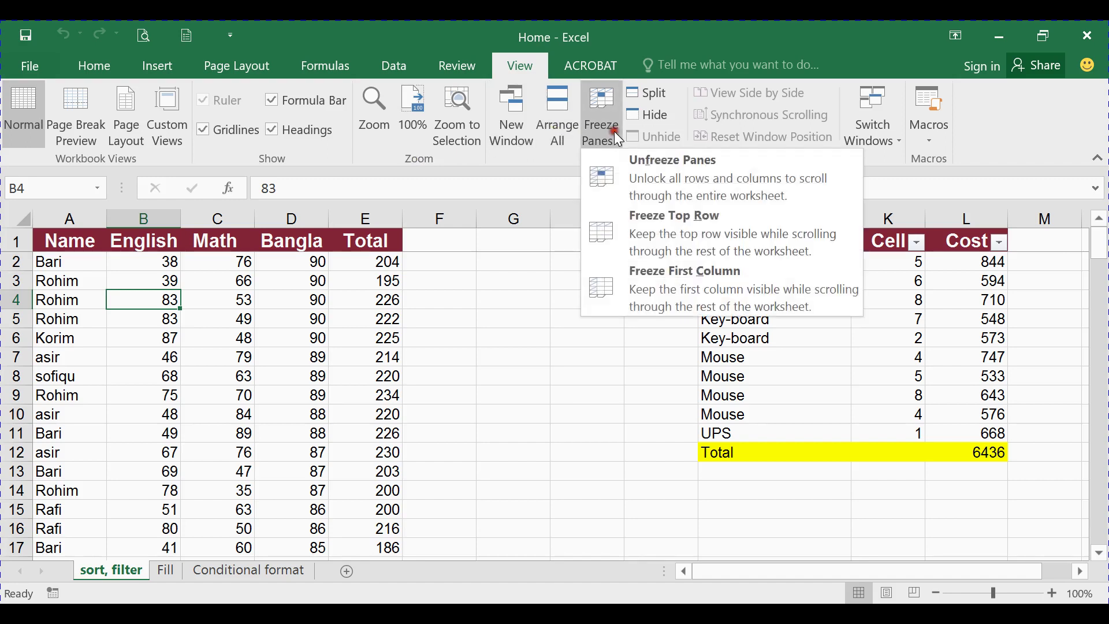
left_click(698, 283)
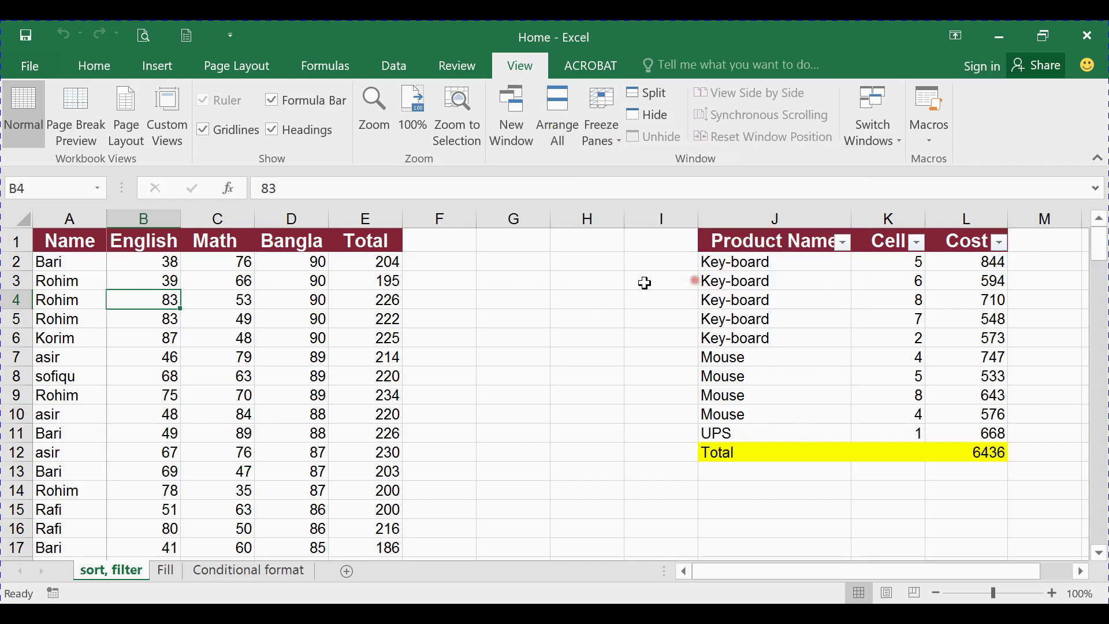
left_click(1076, 574)
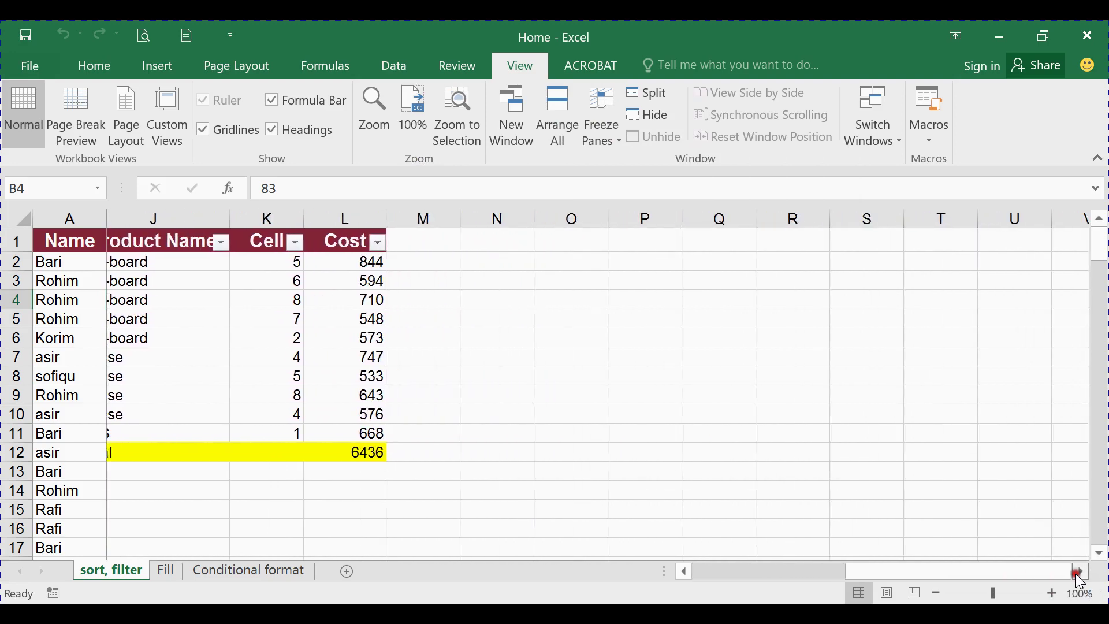
mouse_move(1075, 574)
left_mouse_down()
mouse_move(968, 590)
mouse_move(697, 567)
left_mouse_up()
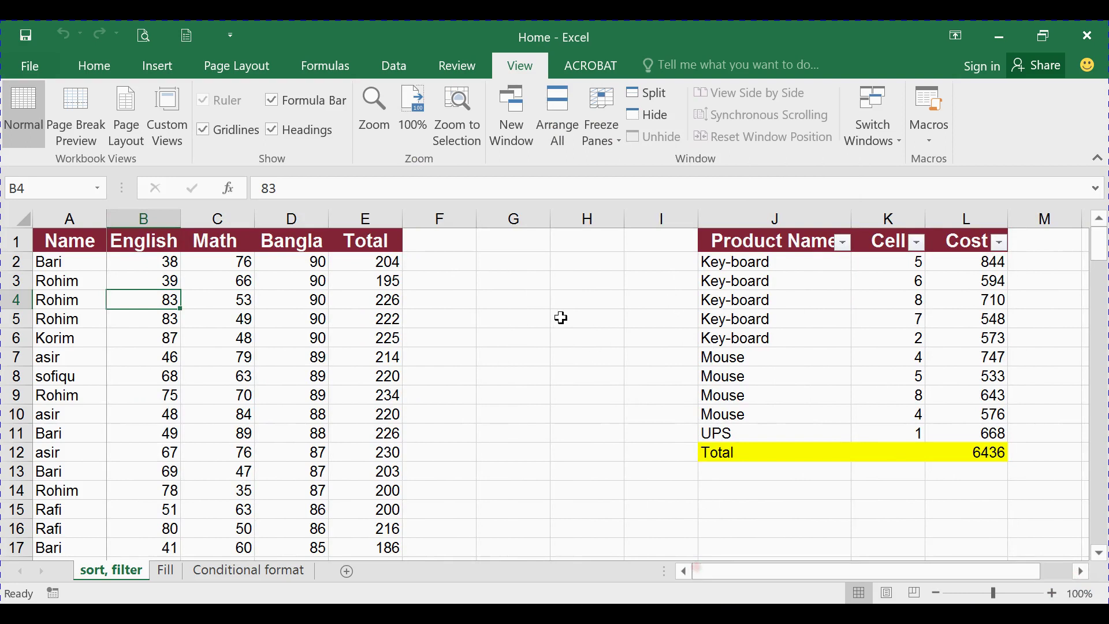
left_click(599, 139)
left_click(685, 173)
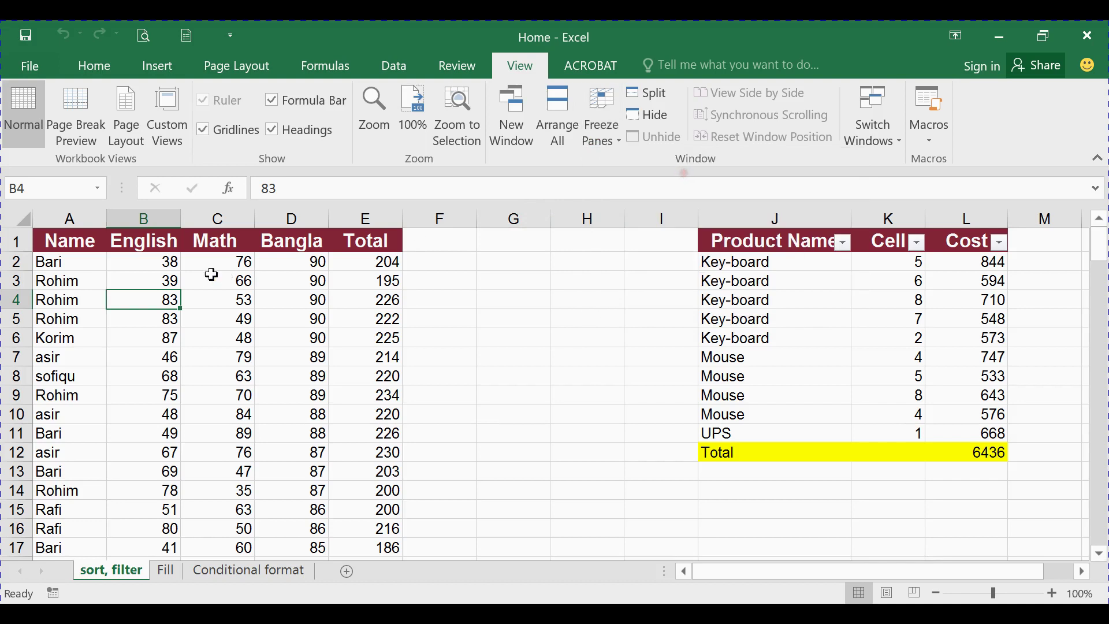
Freeze panes at cell E11, fixing rows 1–10 and columns A–D.
left_click(354, 440)
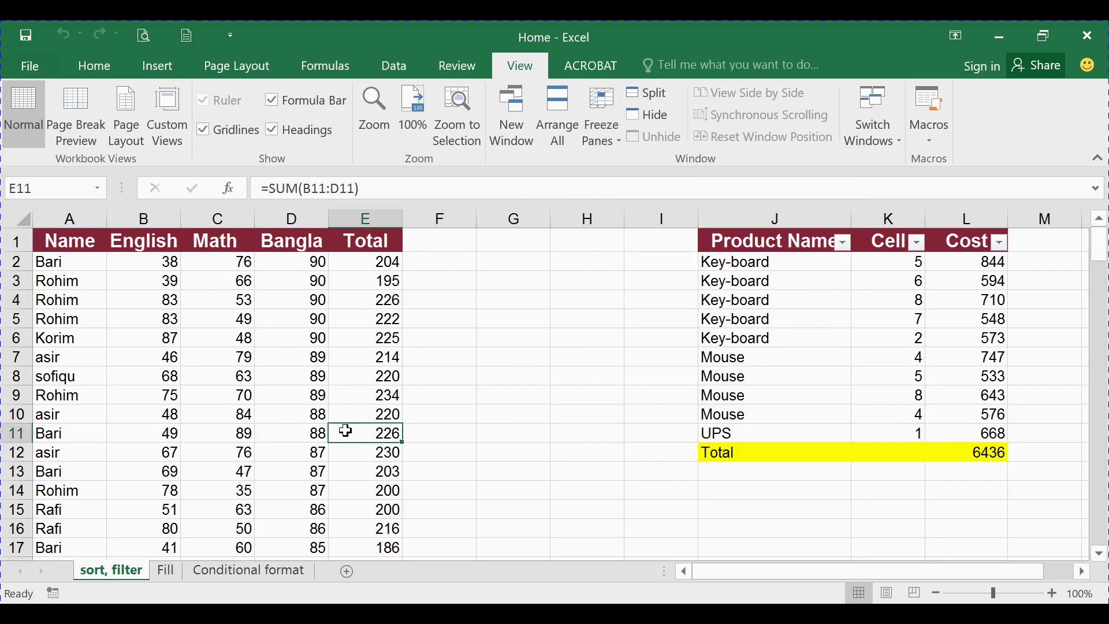
left_click(616, 136)
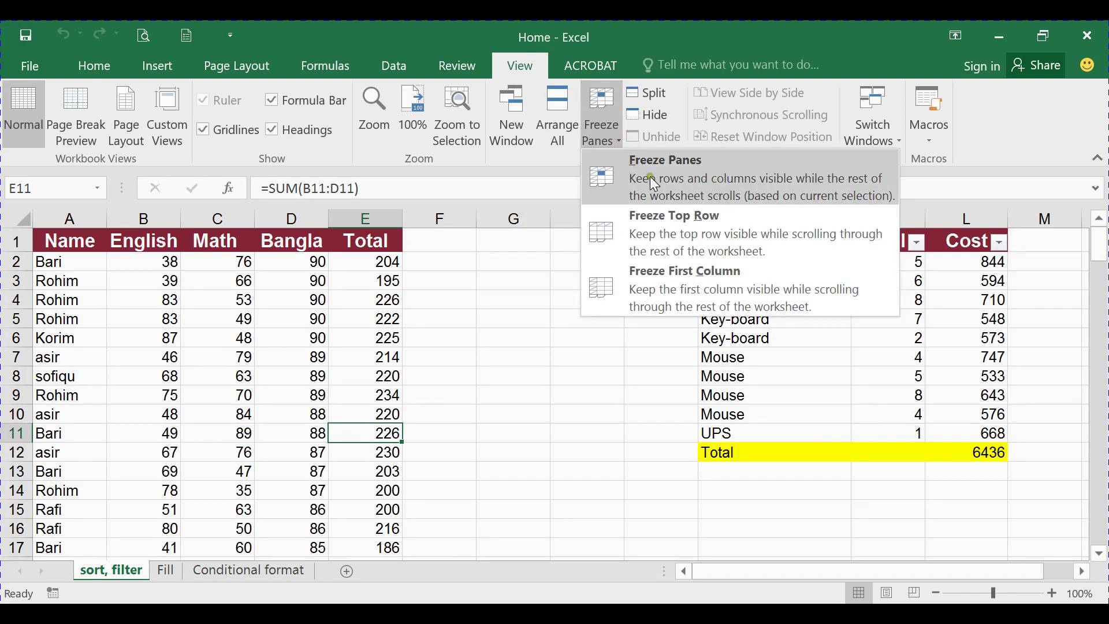
left_click(668, 176)
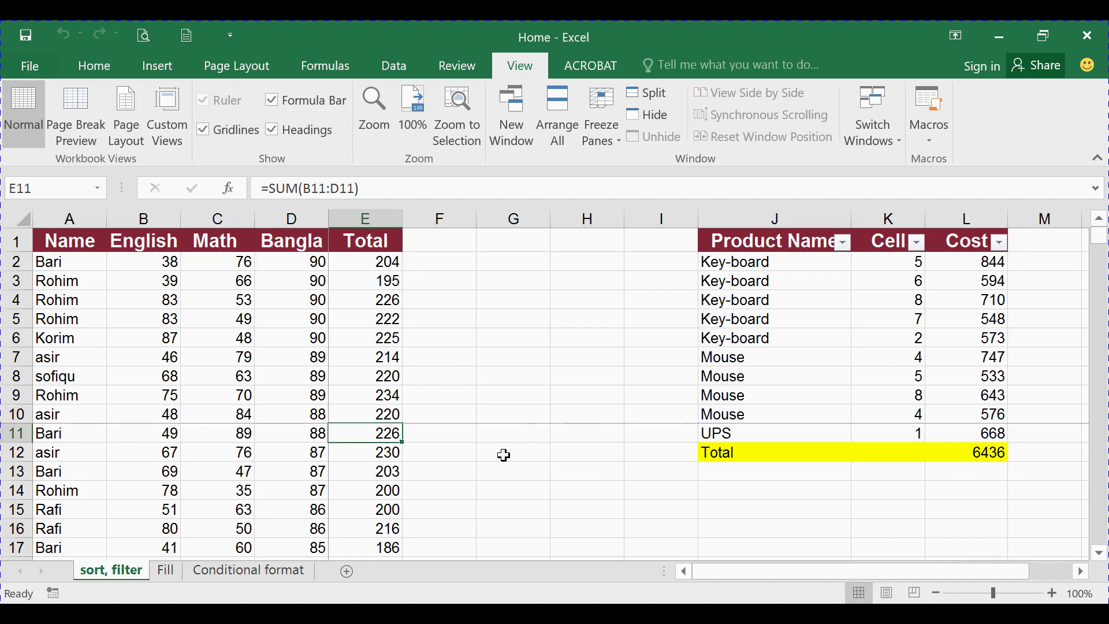
scroll(504, 456, "down", 10)
scroll(504, 455, "down", 6)
scroll(504, 456, "down", 6)
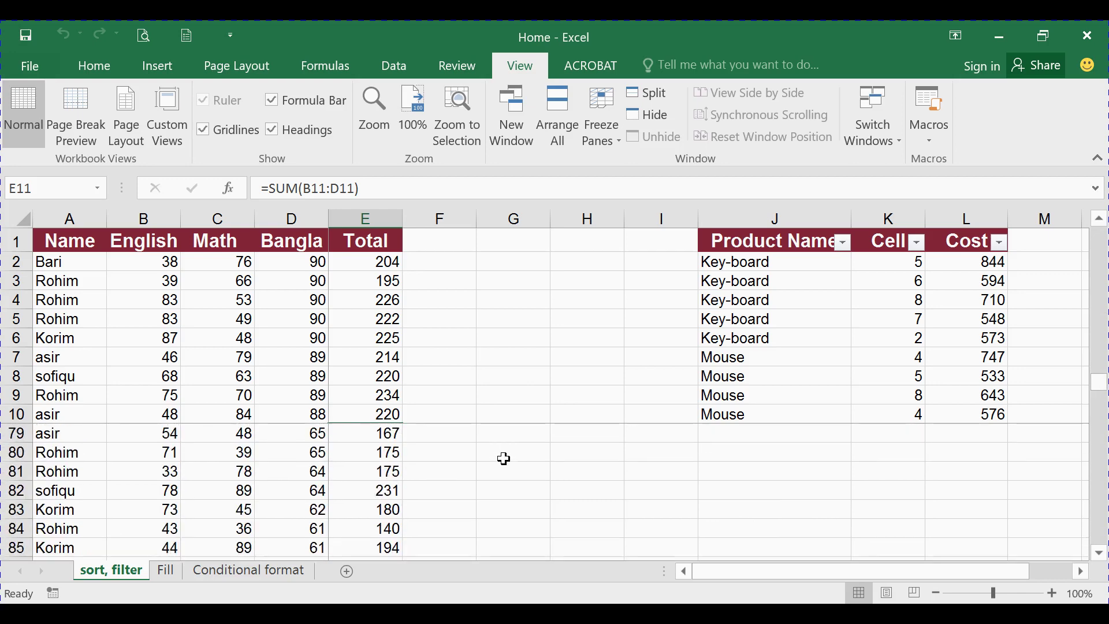
scroll(504, 459, "down", 11)
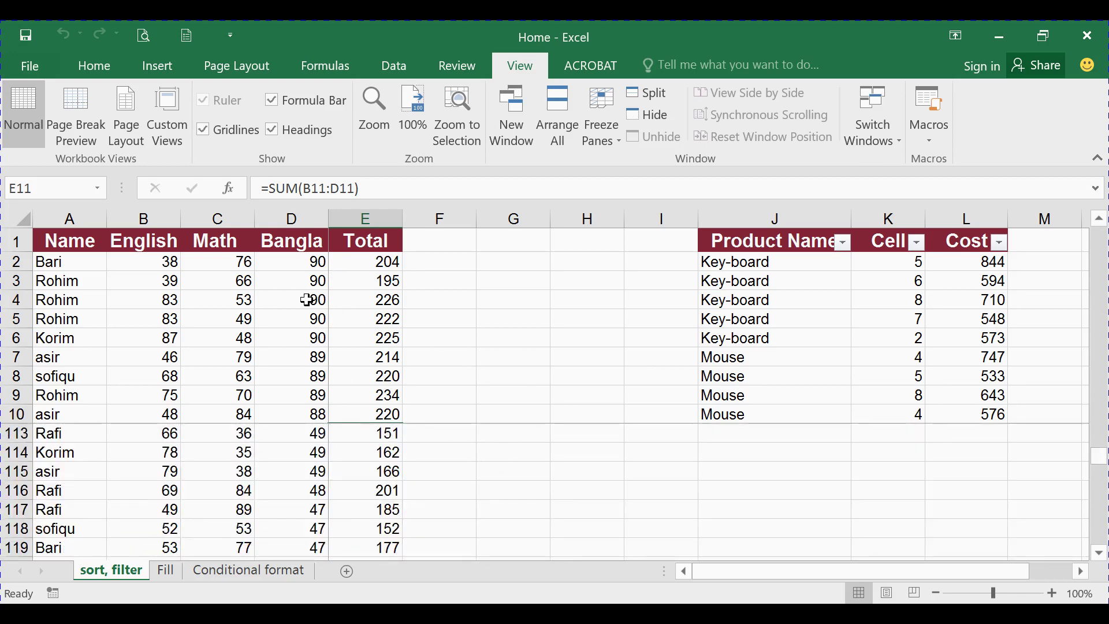
scroll(442, 452, "down", 11)
scroll(448, 470, "down", 11)
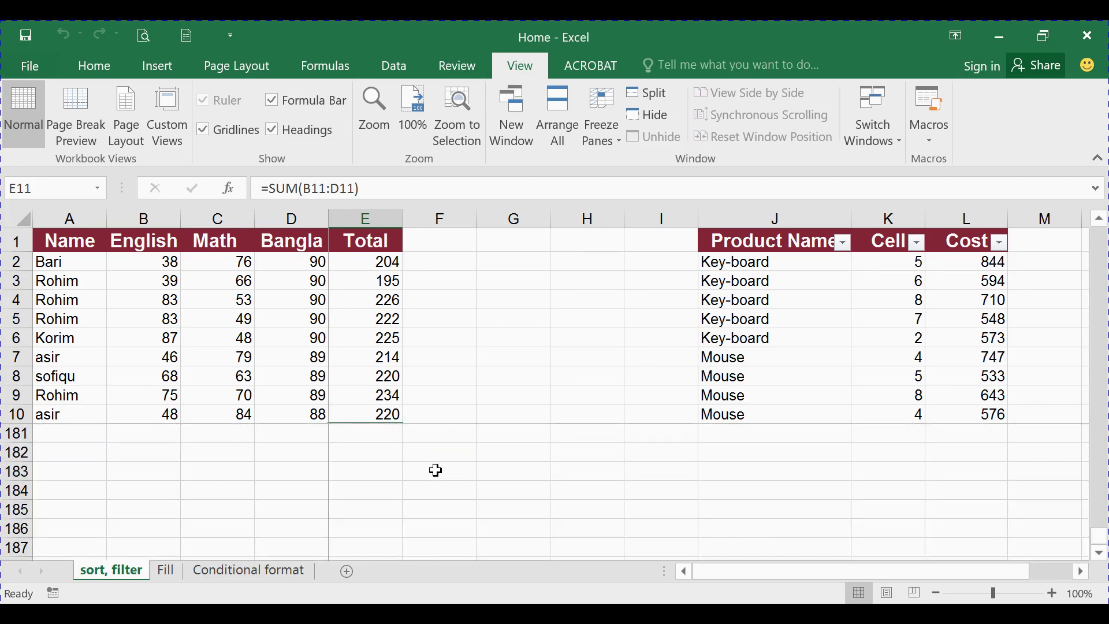
scroll(436, 471, "down", 14)
scroll(435, 470, "up", 15)
scroll(434, 470, "up", 15)
scroll(432, 469, "up", 6)
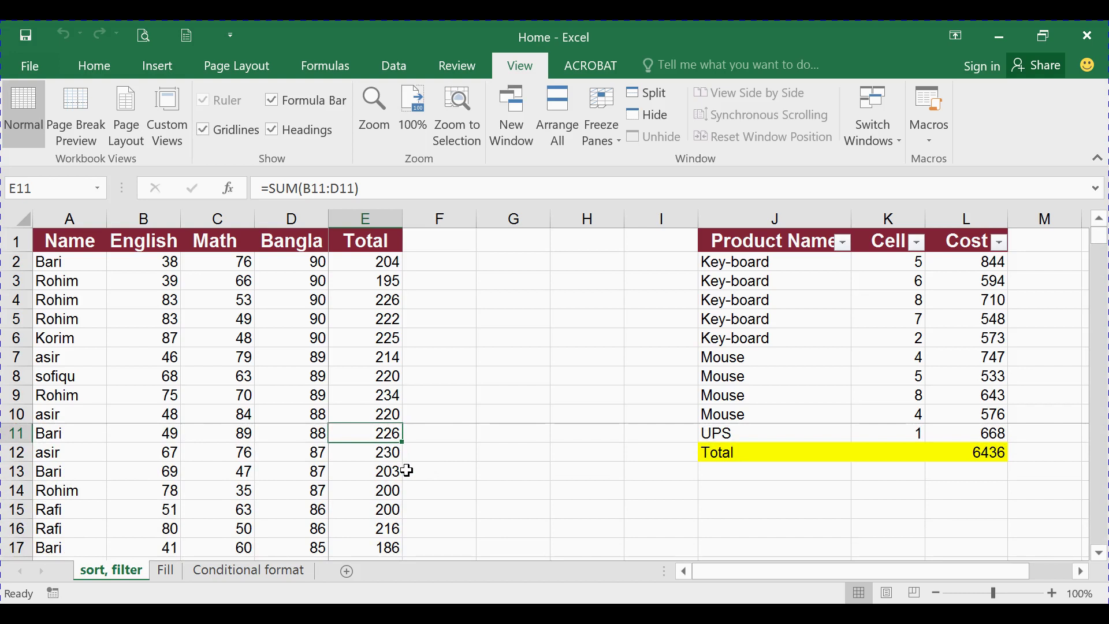
scroll(407, 471, "down", 8)
scroll(408, 471, "up", 8)
scroll(292, 450, "down", 11)
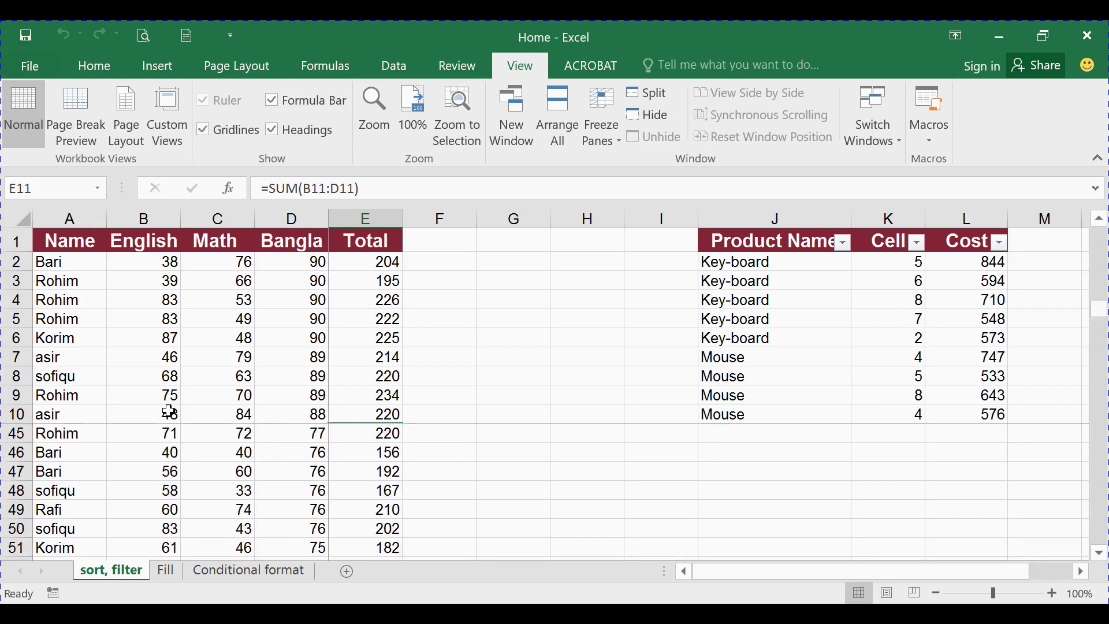
scroll(297, 428, "up", 11)
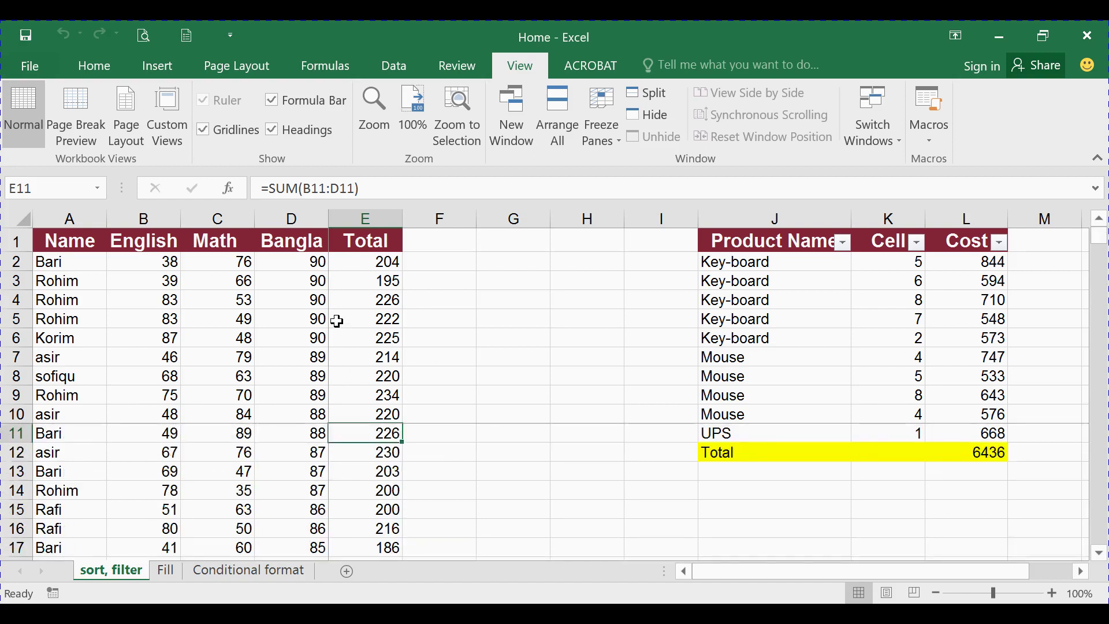
left_click(1081, 572)
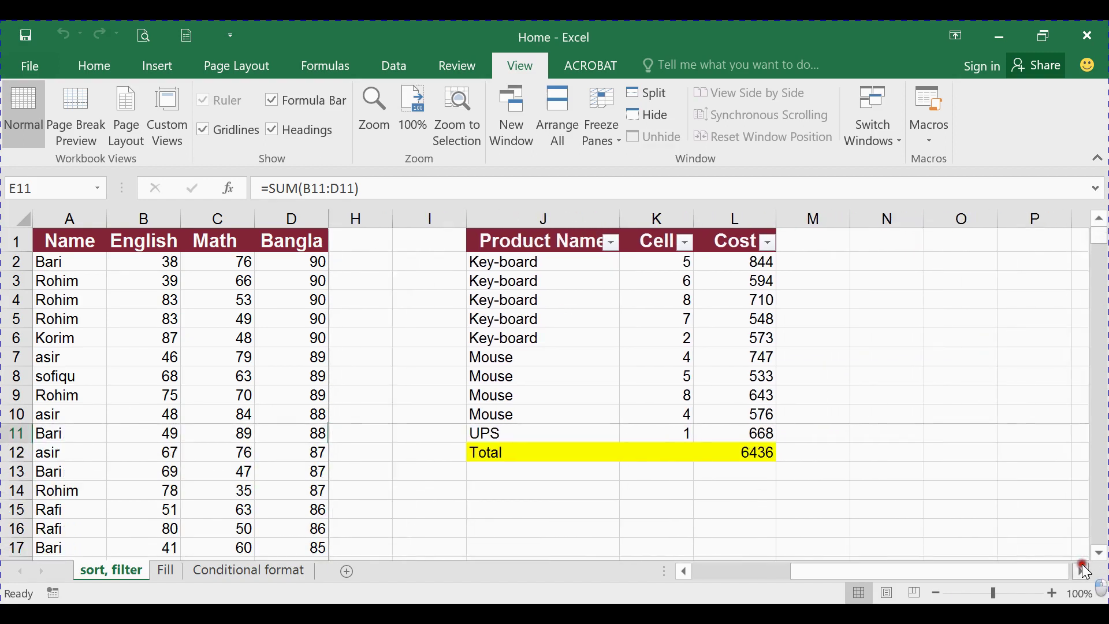
left_click(1084, 572)
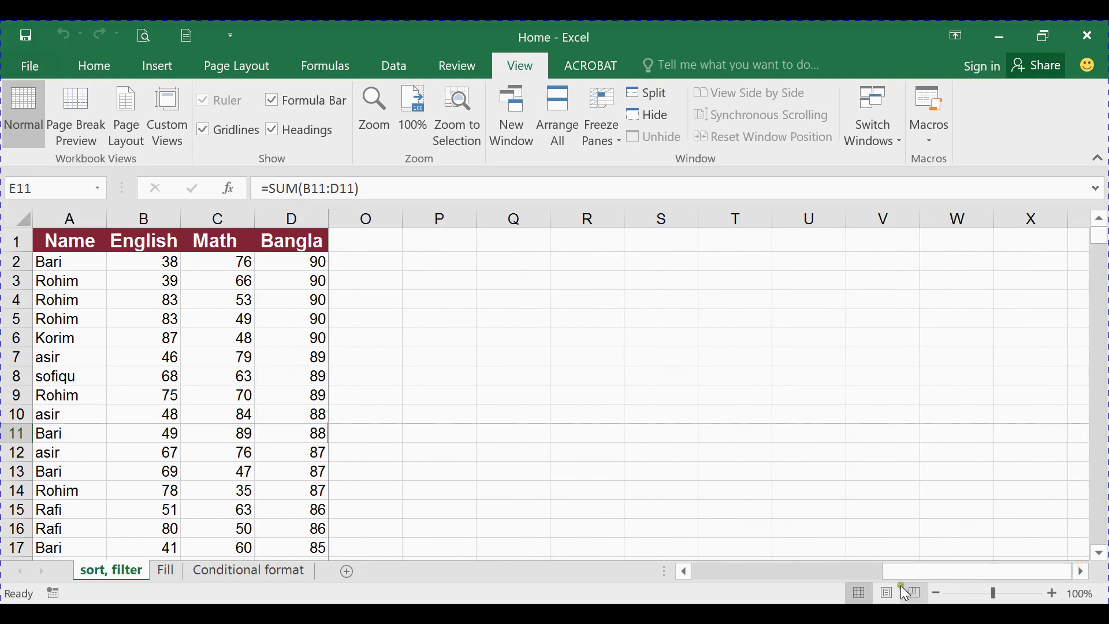
left_click_drag(886, 577, 683, 567)
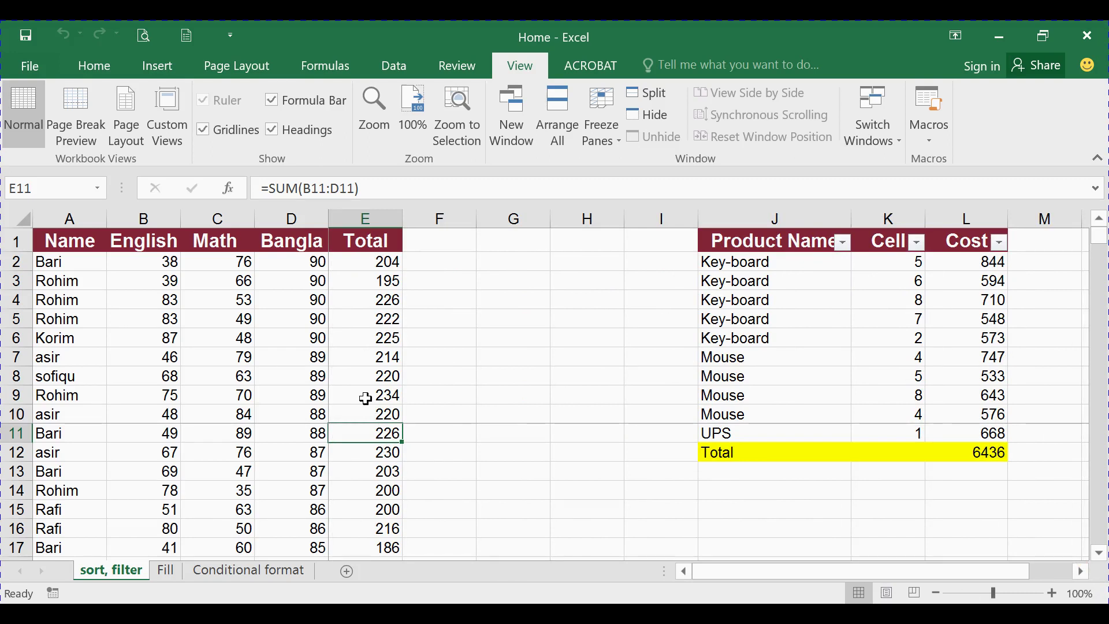
Open and close the Freeze Panes dropdown repeatedly, leaving it open with the E11 freeze intact.
left_click(601, 137)
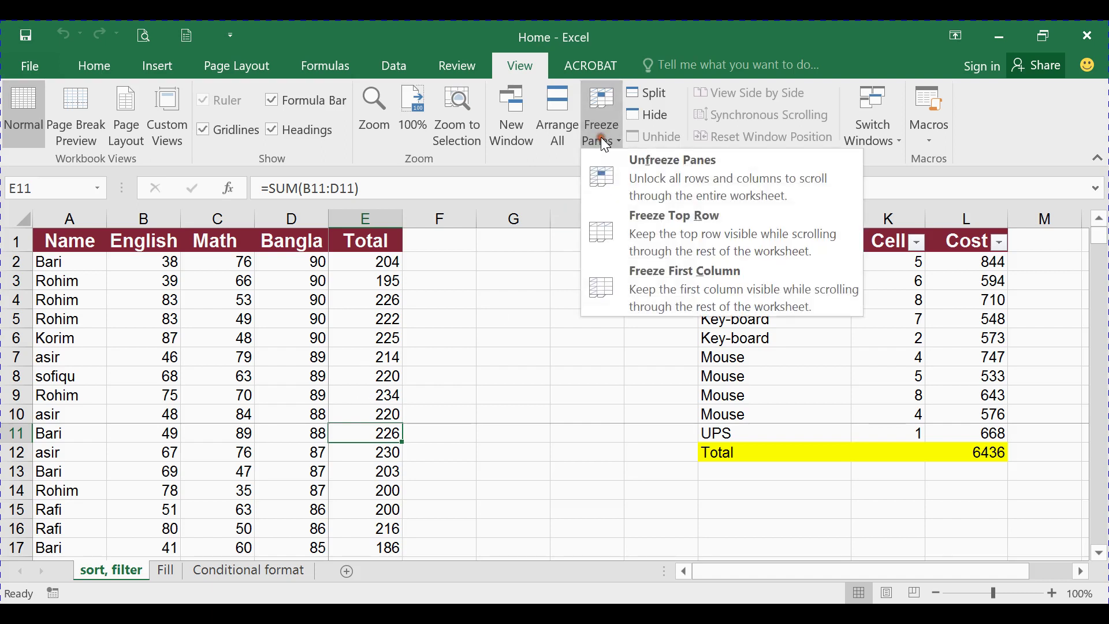
left_click(601, 137)
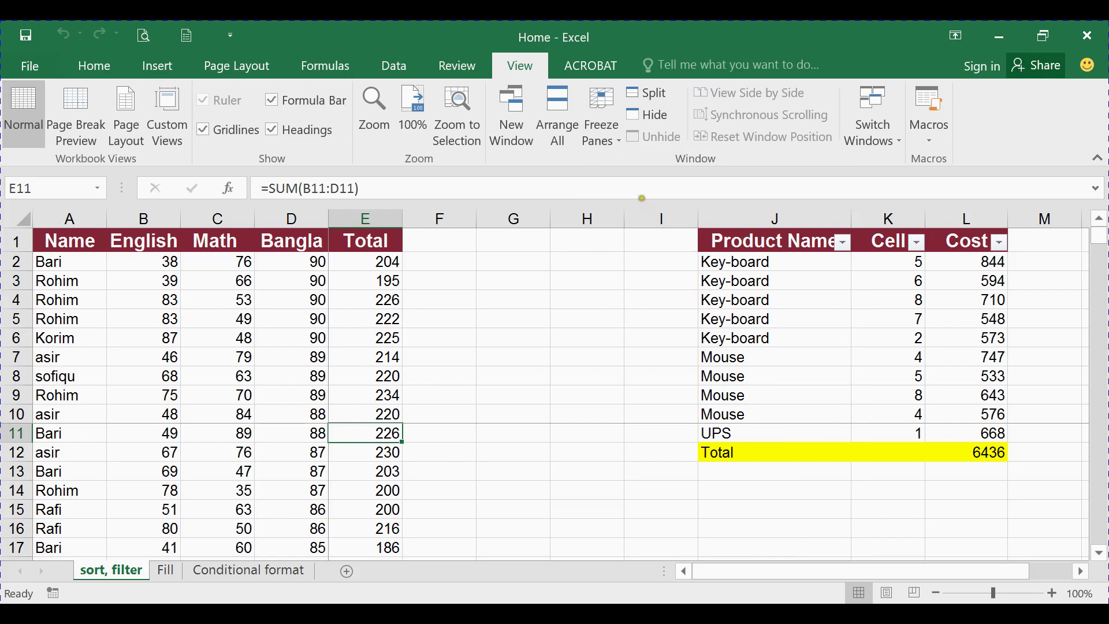
left_click(602, 139)
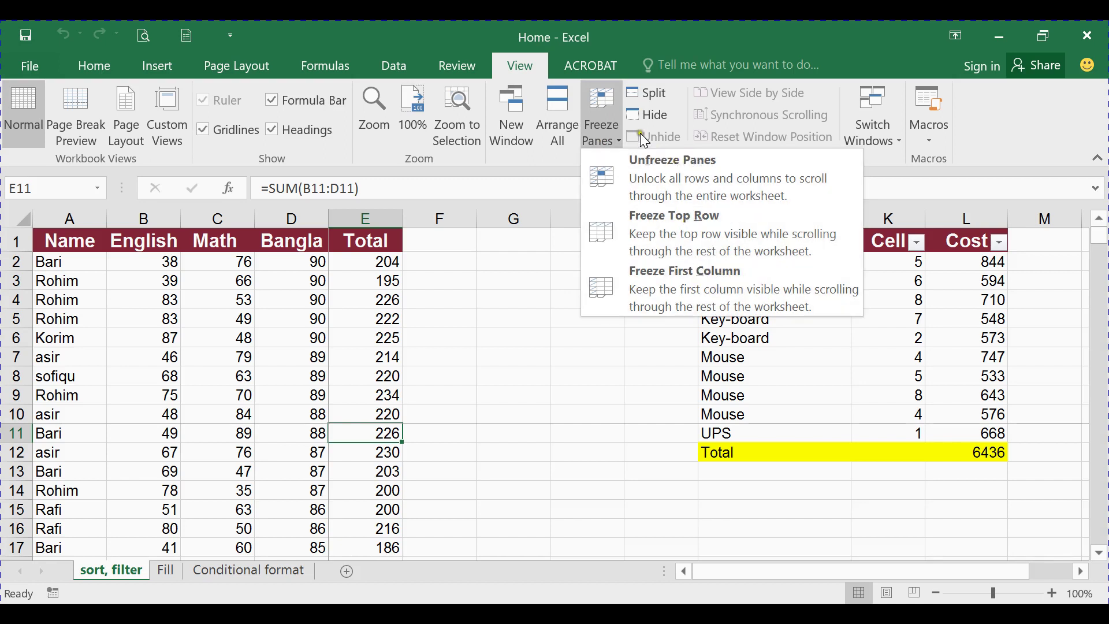
left_click(614, 121)
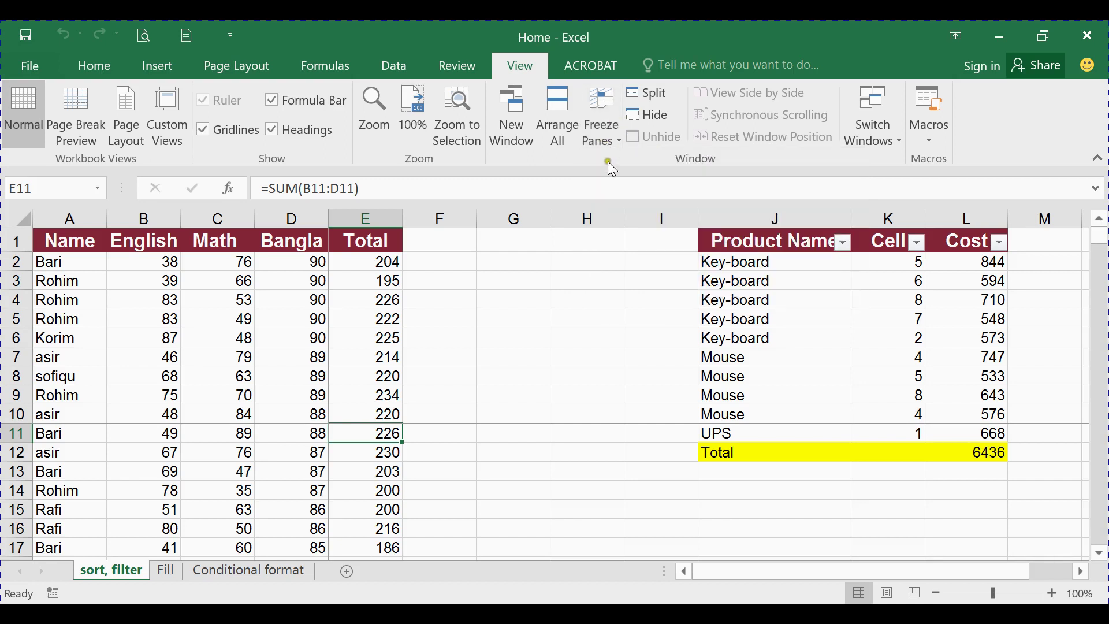
left_click(616, 134)
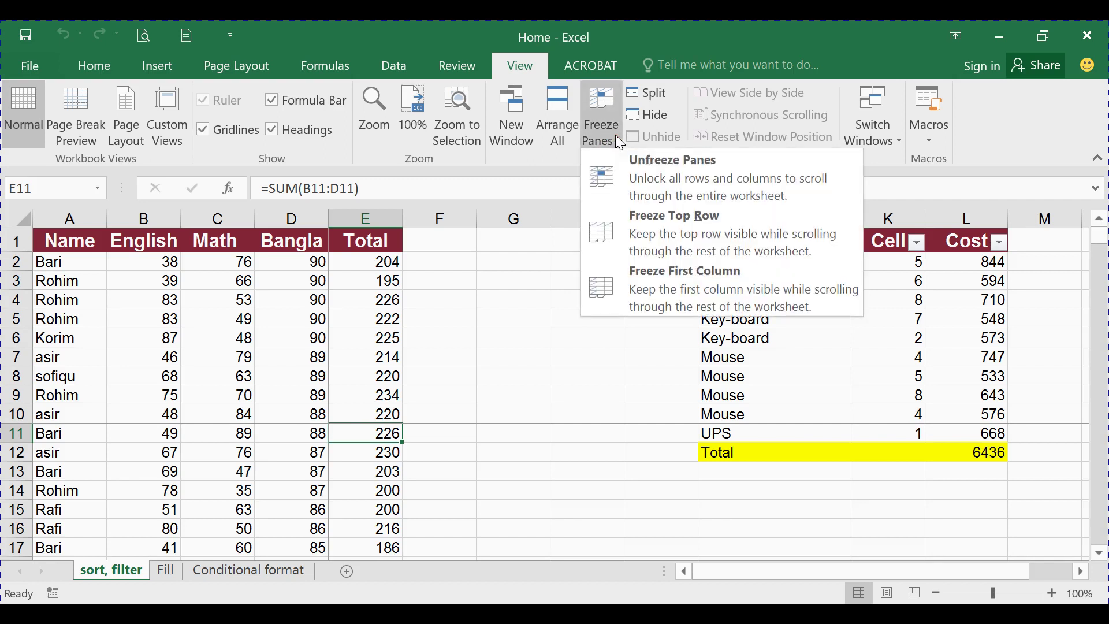
left_click(616, 137)
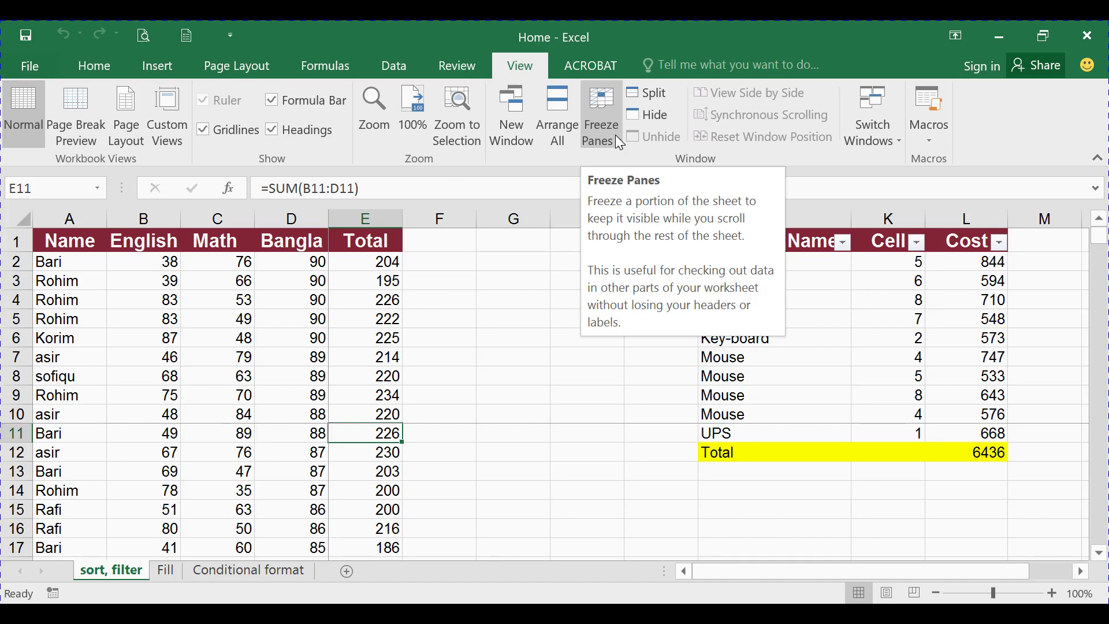
left_click(615, 137)
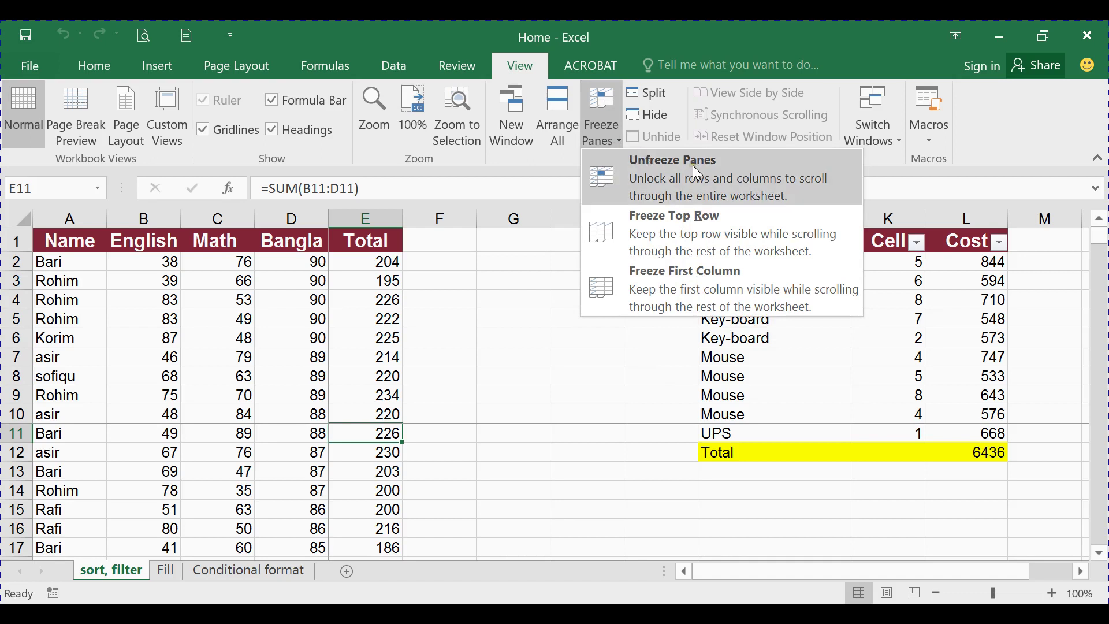
Choose Unfreeze Panes to release the E11 freeze on rows and columns.
left_click(695, 167)
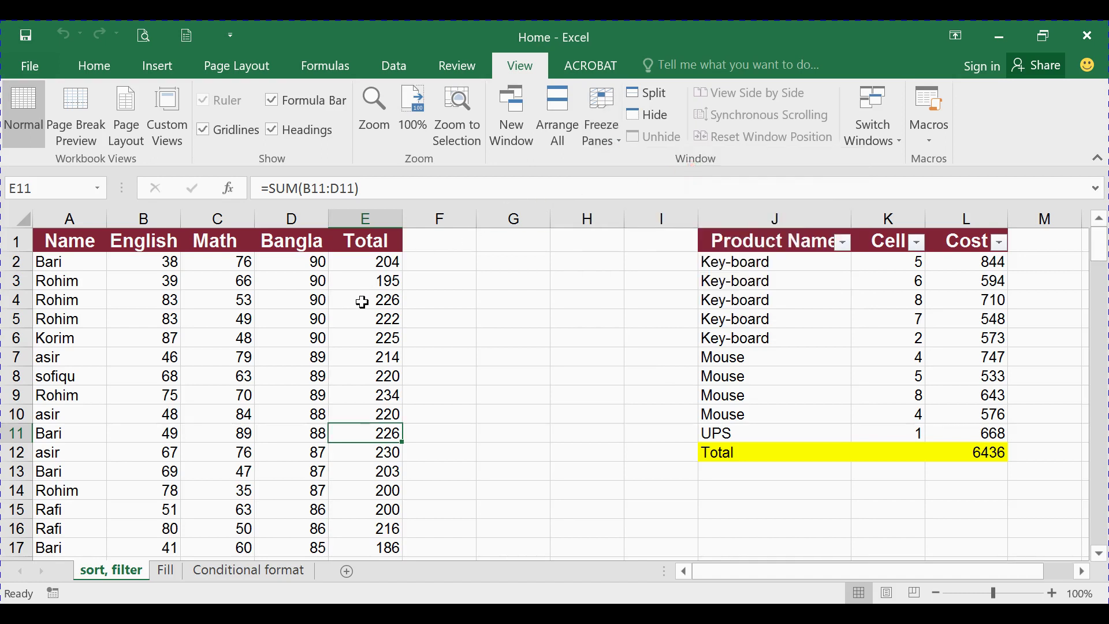